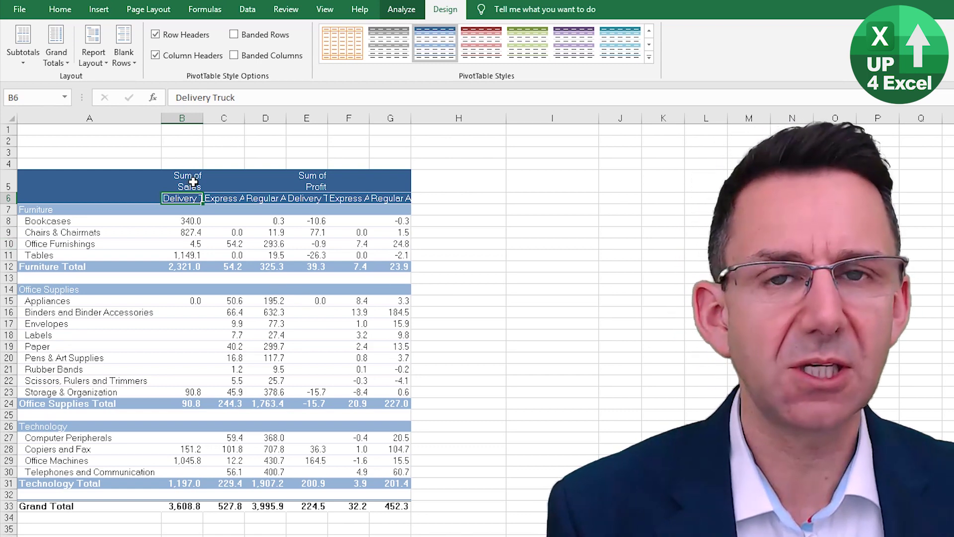
Turn on text wrapping for the ship mode headers in B6:G6 of the pivot table.
left_click_drag(193, 199, 407, 198)
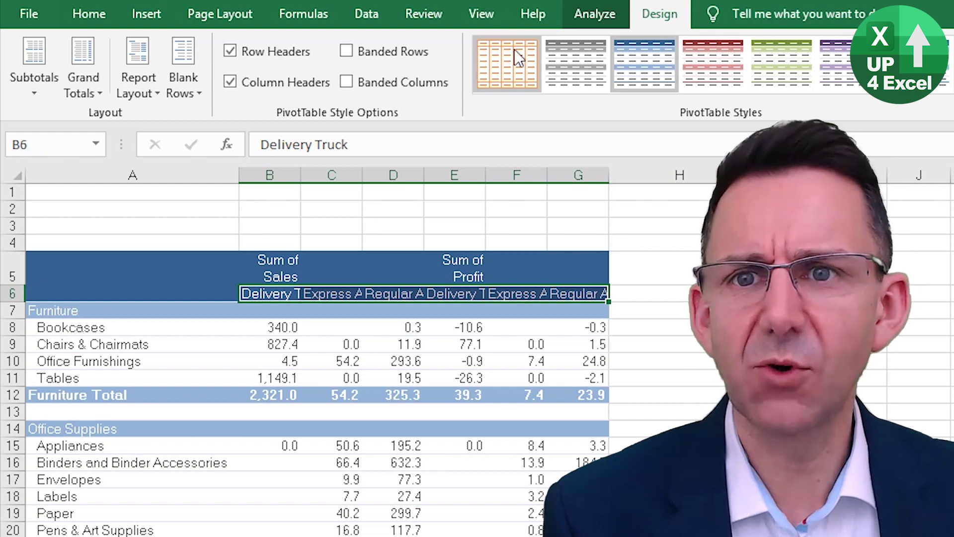
left_click(577, 17)
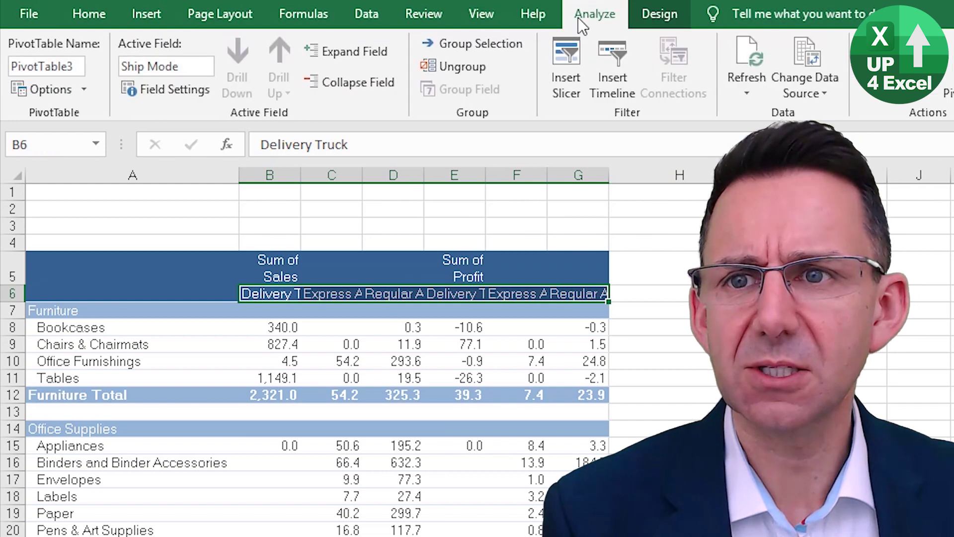
left_click(89, 14)
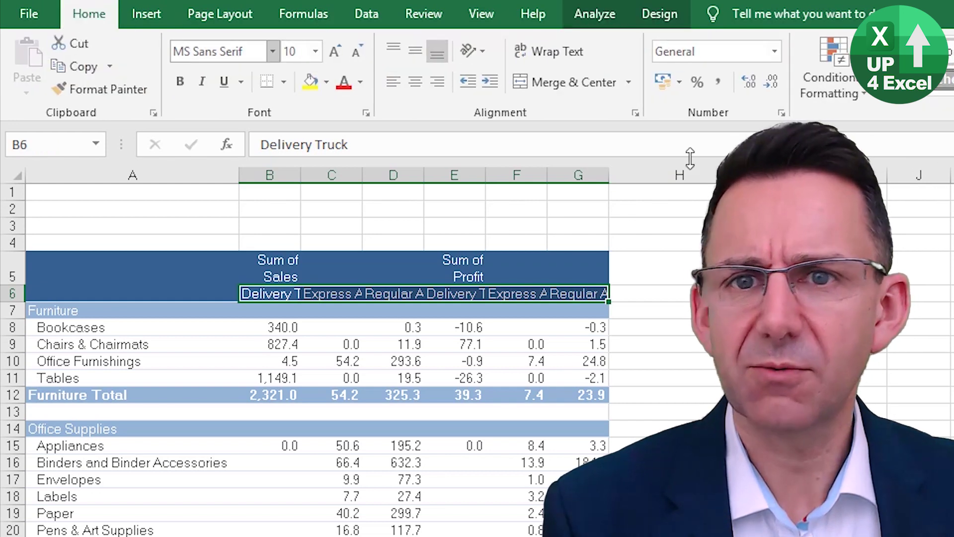
left_click(542, 52)
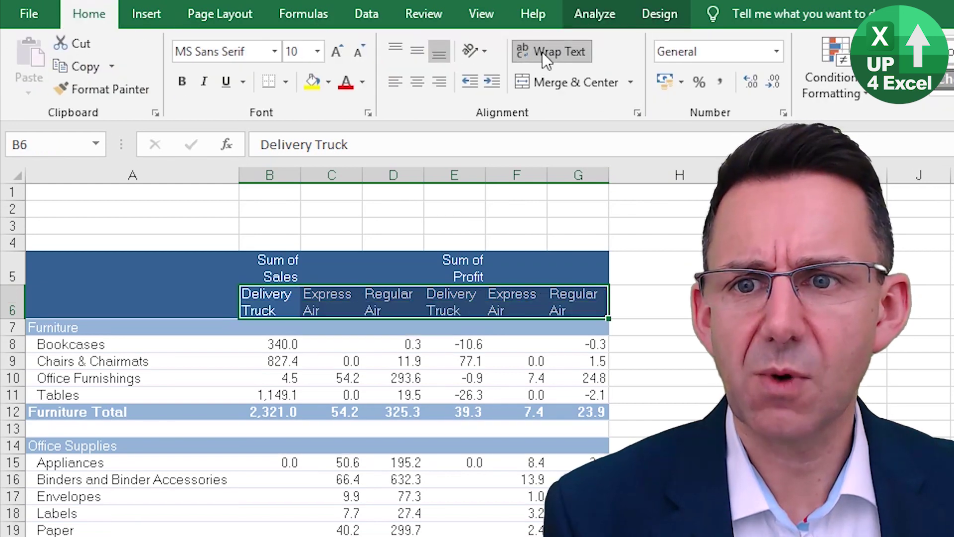
left_click(362, 362)
left_click(358, 362)
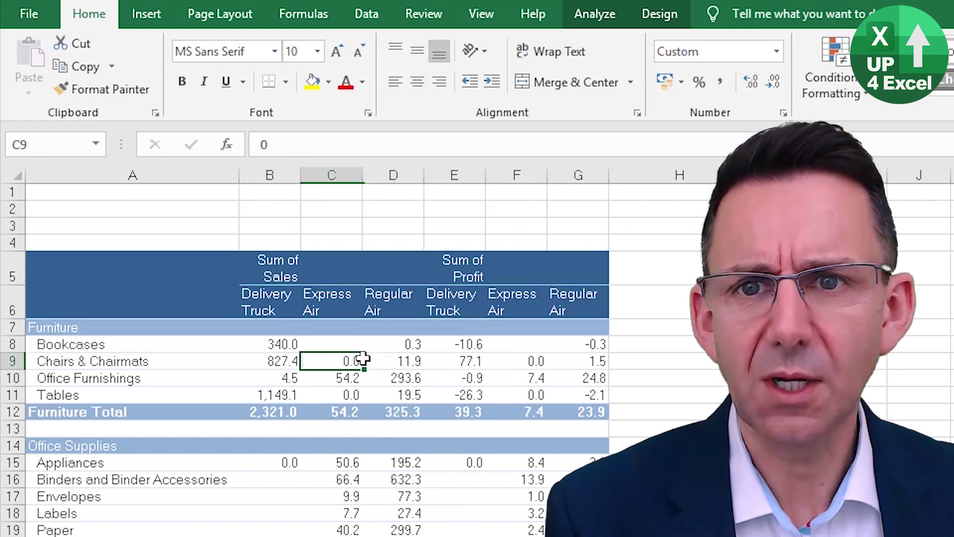
Check the cell formatting options in the PivotTable options, then refresh the pivot table.
left_click(595, 14)
left_click(40, 92)
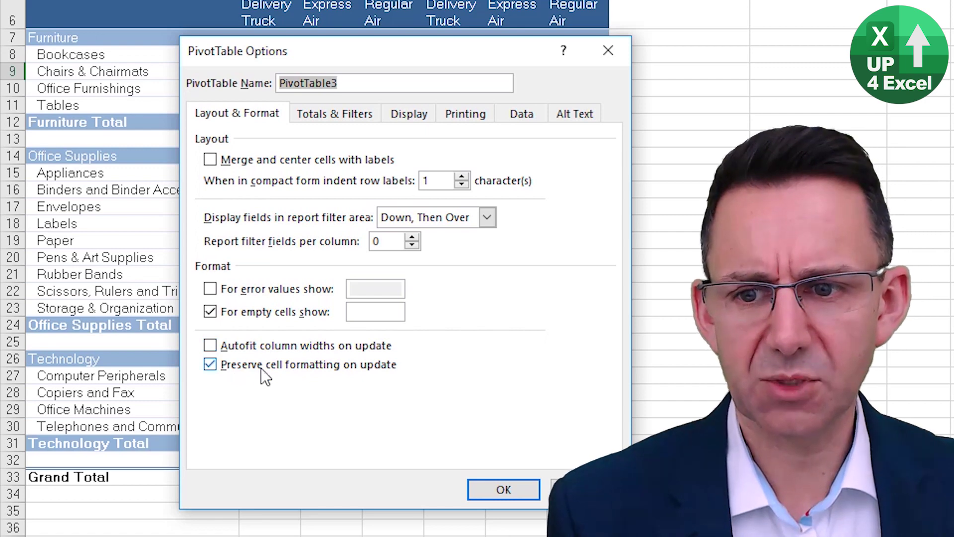
left_click(503, 489)
right_click(402, 94)
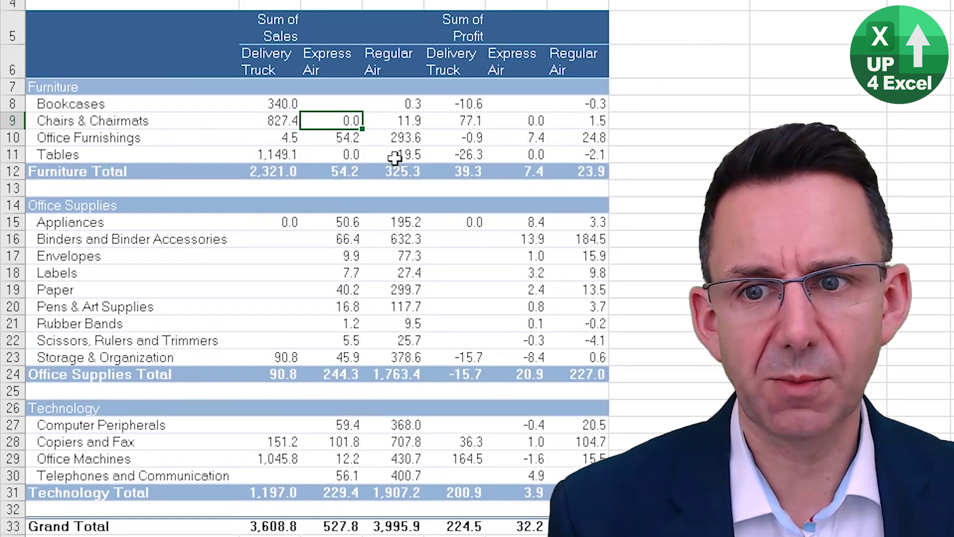
left_click(452, 304)
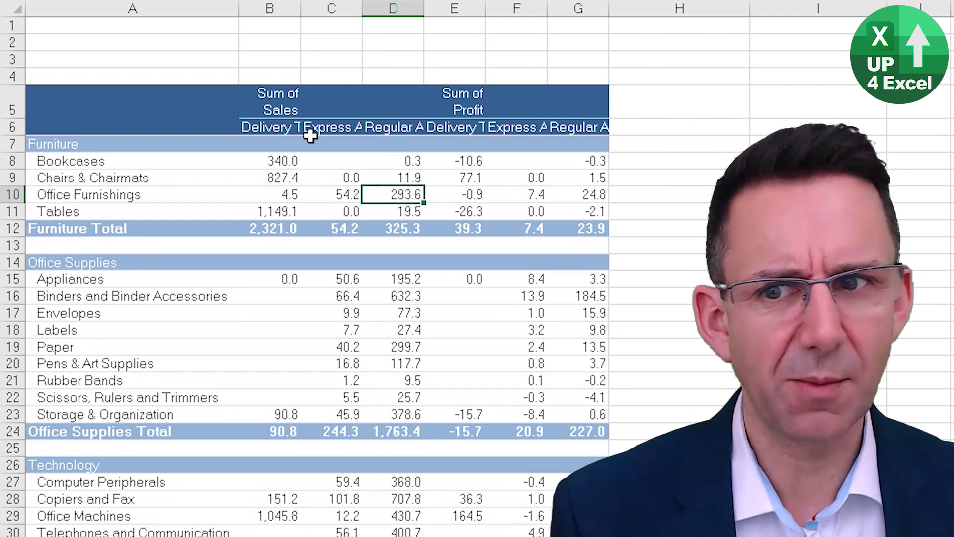
Set the pivot table's report layout to repeat all item labels.
left_click(276, 127)
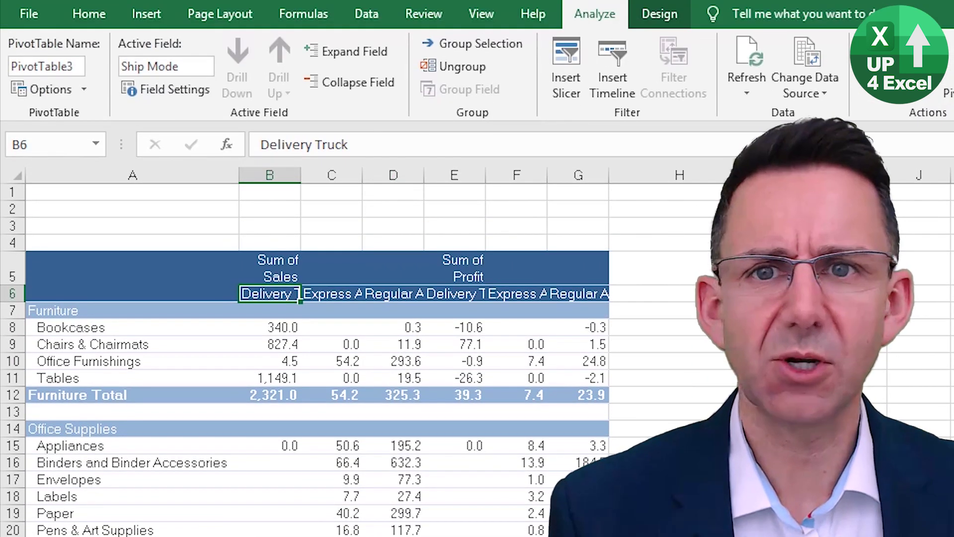
left_click(658, 15)
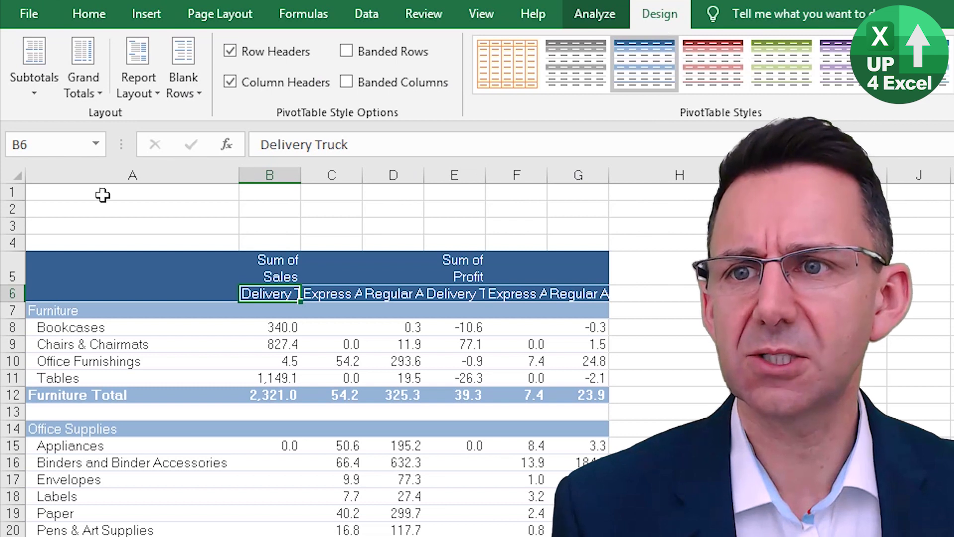
left_click(142, 91)
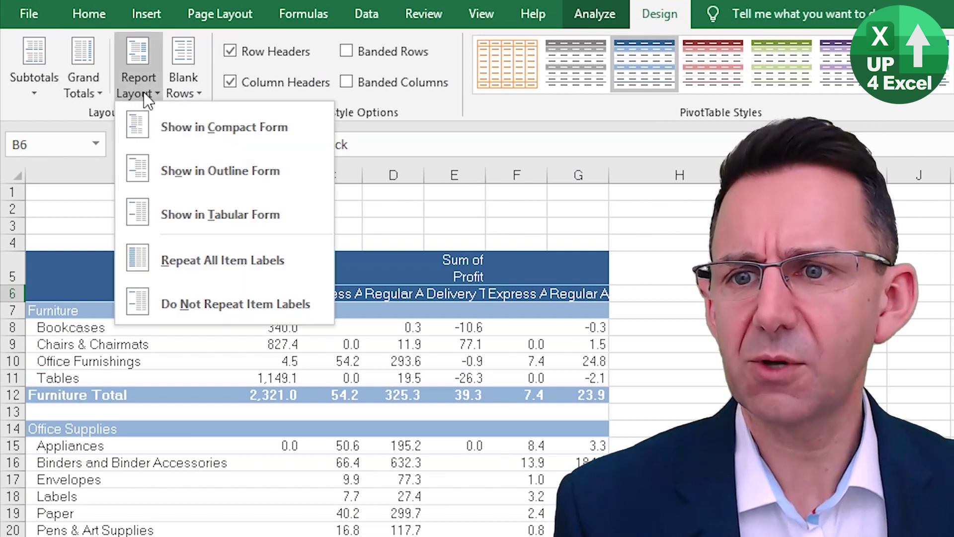
left_click(242, 265)
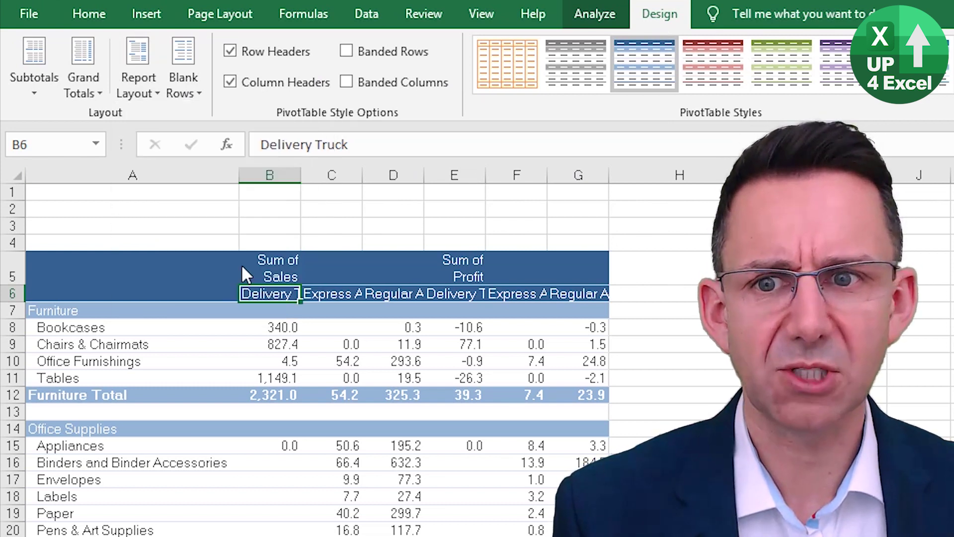
Show the PivotTable field list and place Ship Mode above Values in the Columns area.
right_click(316, 297)
key("Escape")
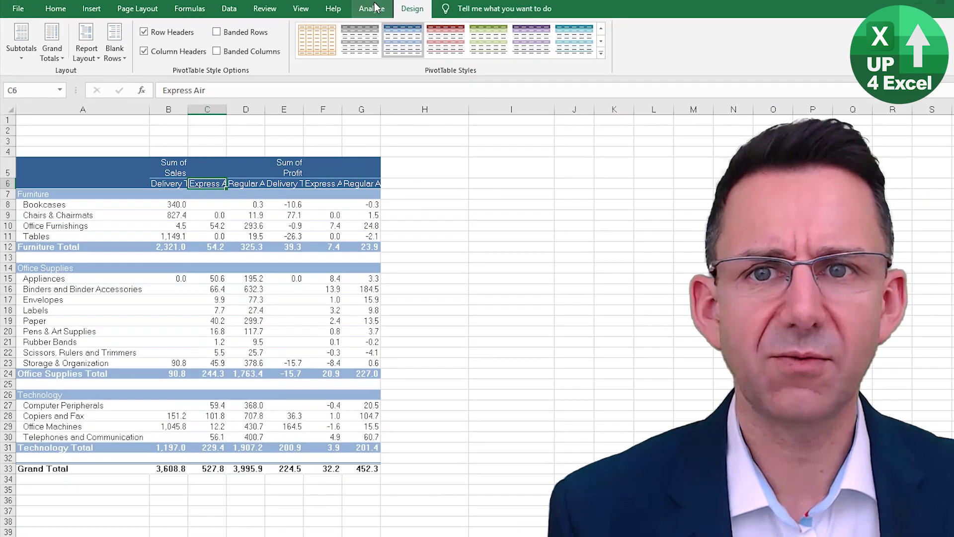
left_click(595, 14)
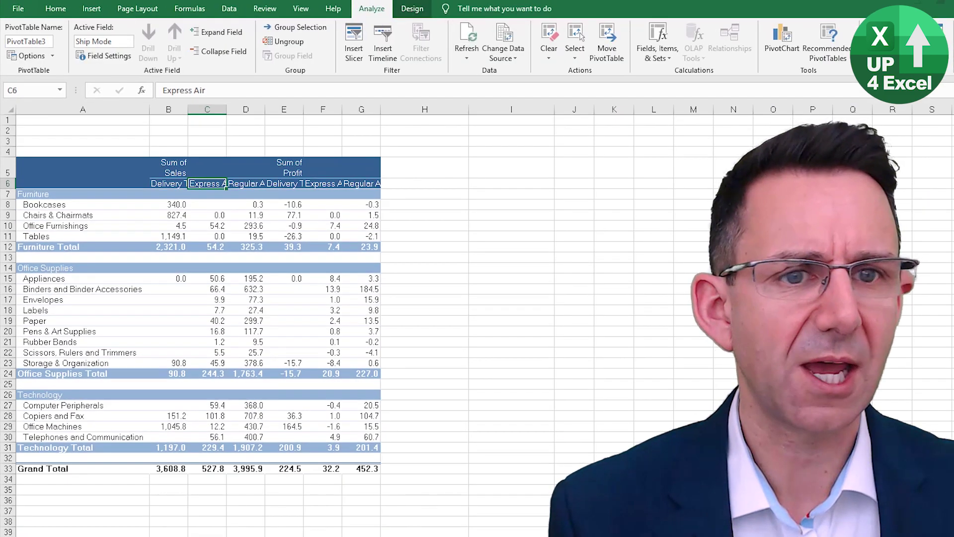
mouse_move(473, 417)
left_mouse_down()
mouse_move(492, 415)
mouse_move(484, 410)
left_mouse_up()
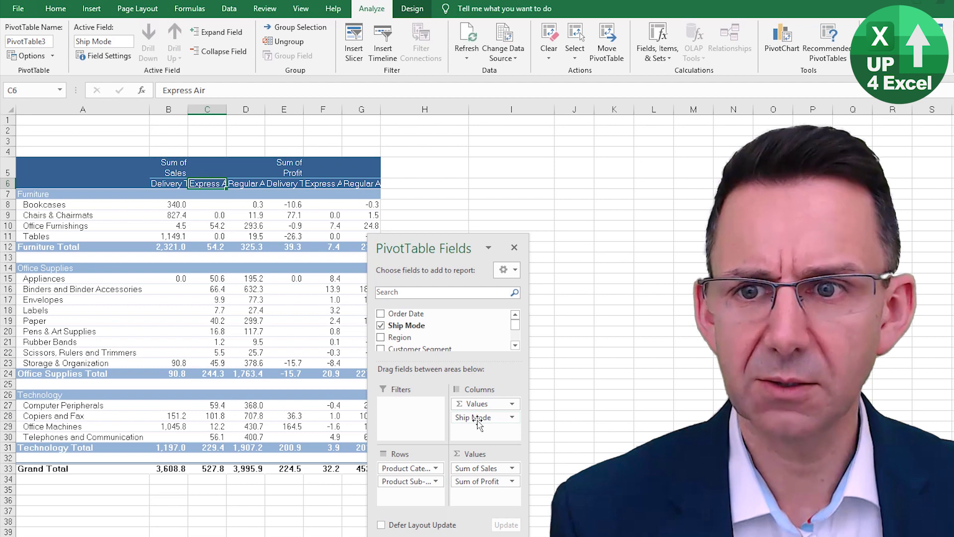
left_click_drag(478, 422, 476, 400)
left_click(170, 164)
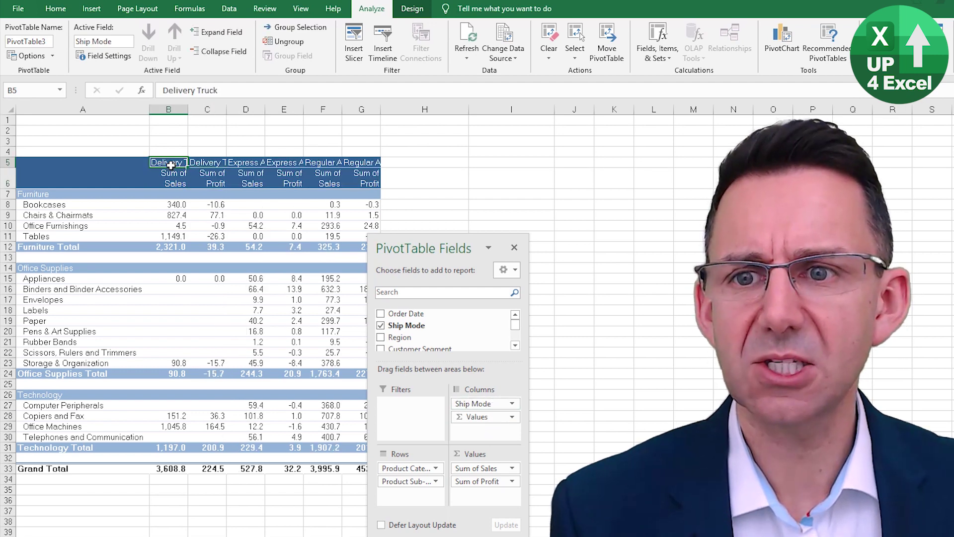
left_click(211, 156)
left_click(209, 165)
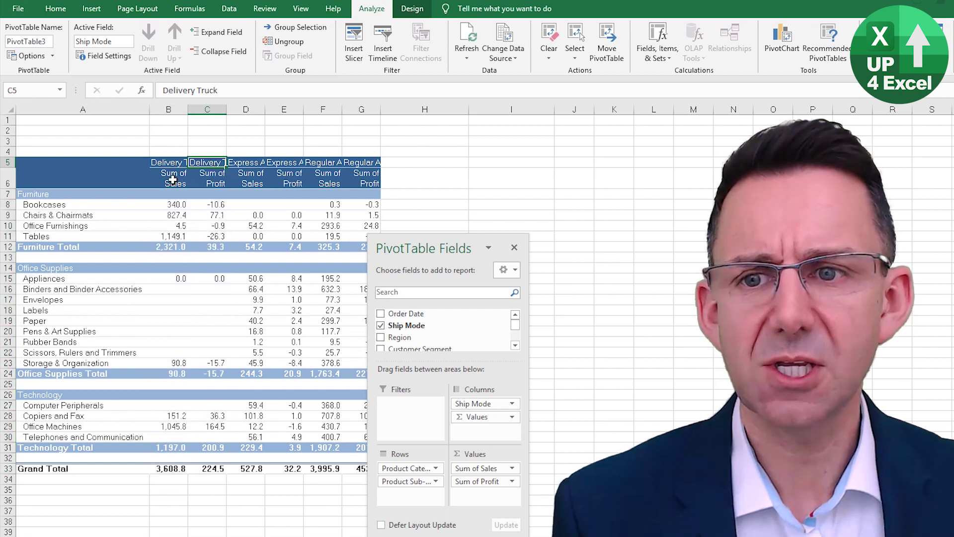
Wrap the text of the repeated ship mode headers in B5:G5.
left_click_drag(181, 163, 368, 162)
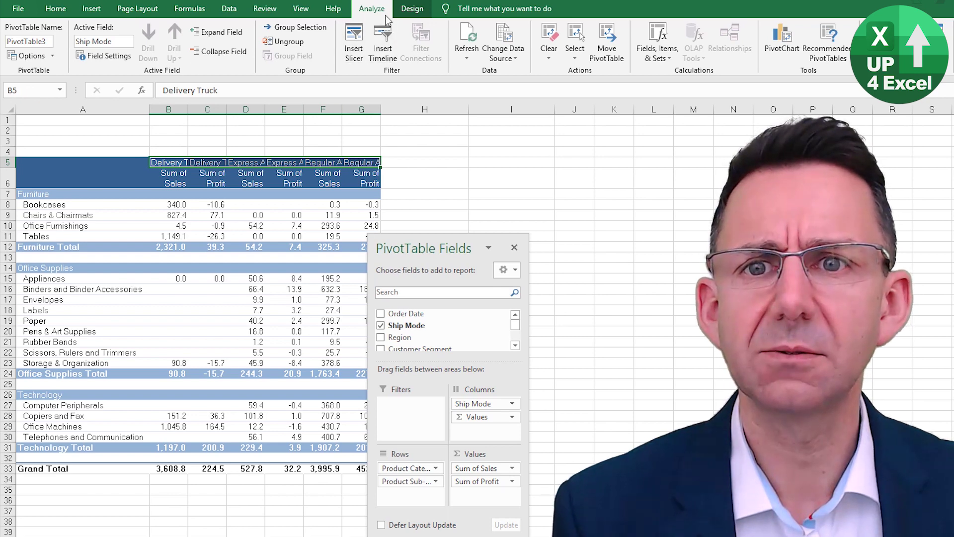
left_click(56, 9)
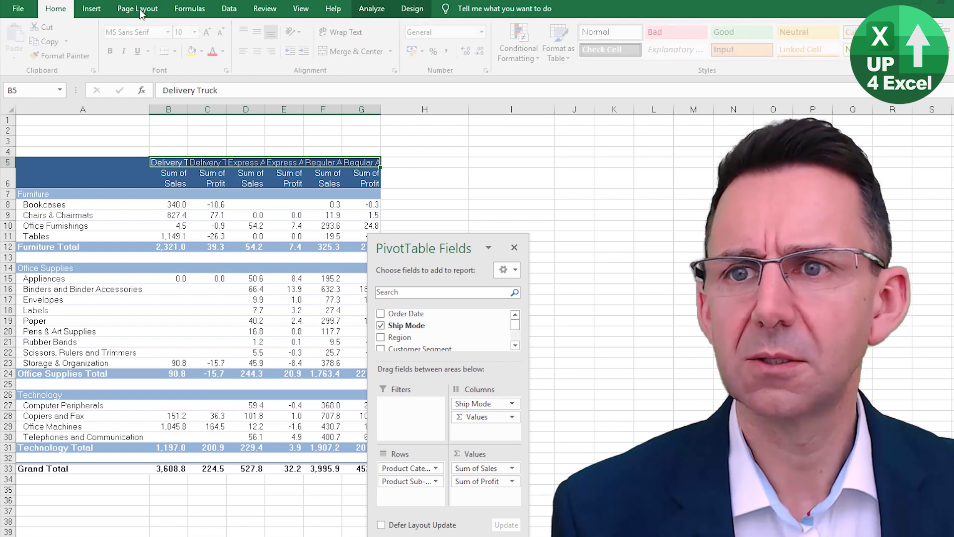
left_click(342, 33)
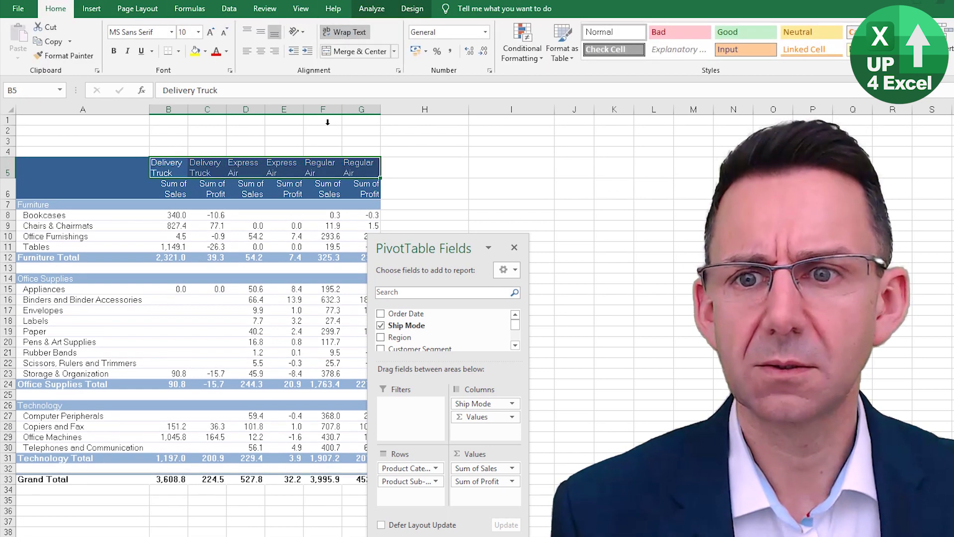
left_click(205, 196)
Move Values back above Ship Mode in the Columns area and close the field list.
left_click_drag(476, 416, 478, 404)
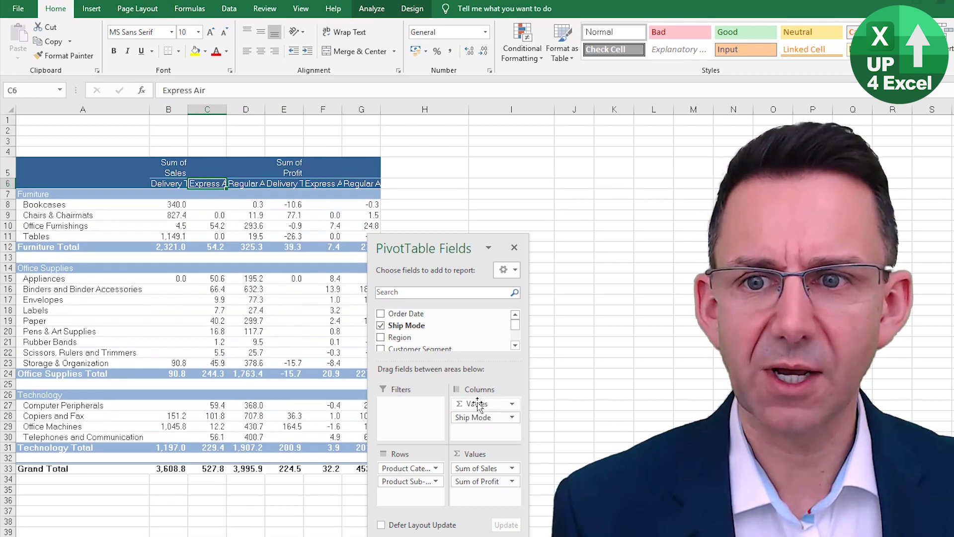
left_click(295, 172)
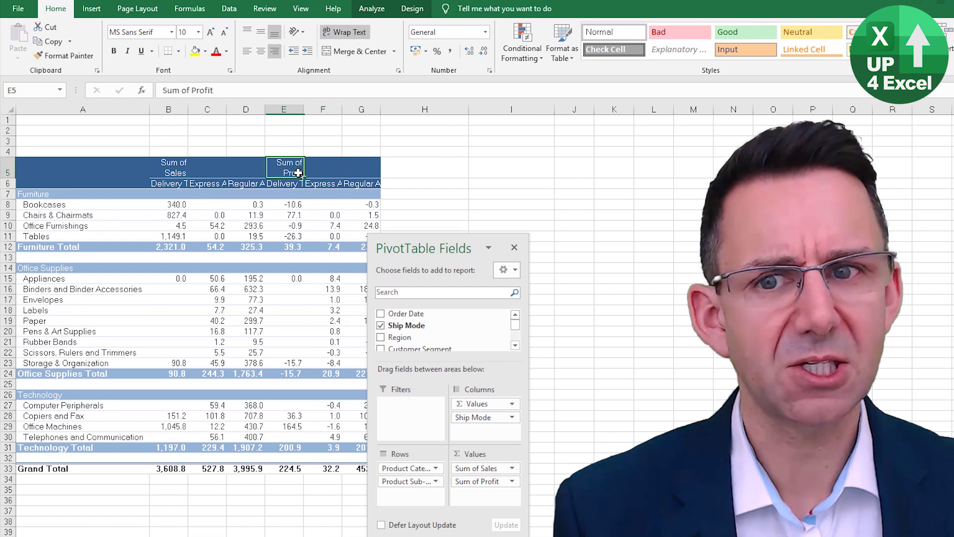
mouse_move(310, 223)
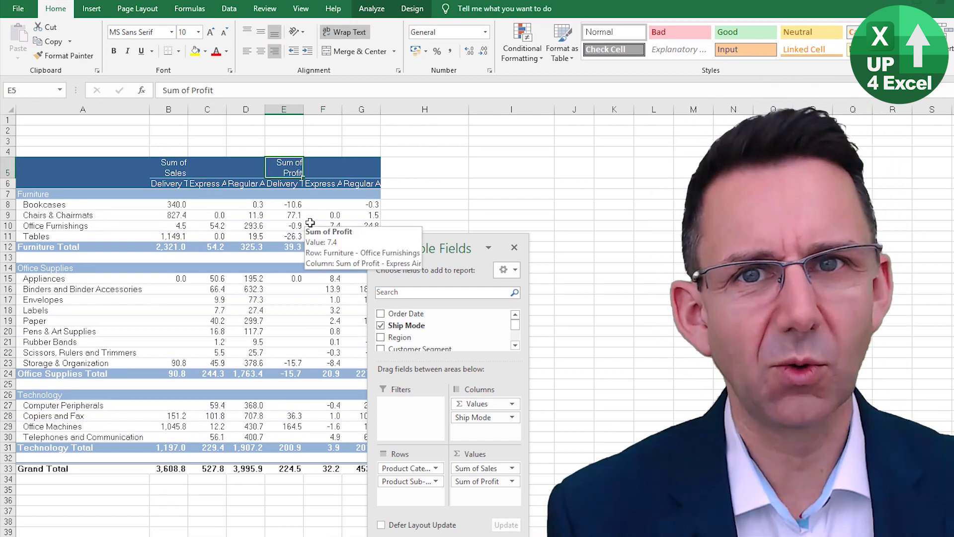
left_click(514, 247)
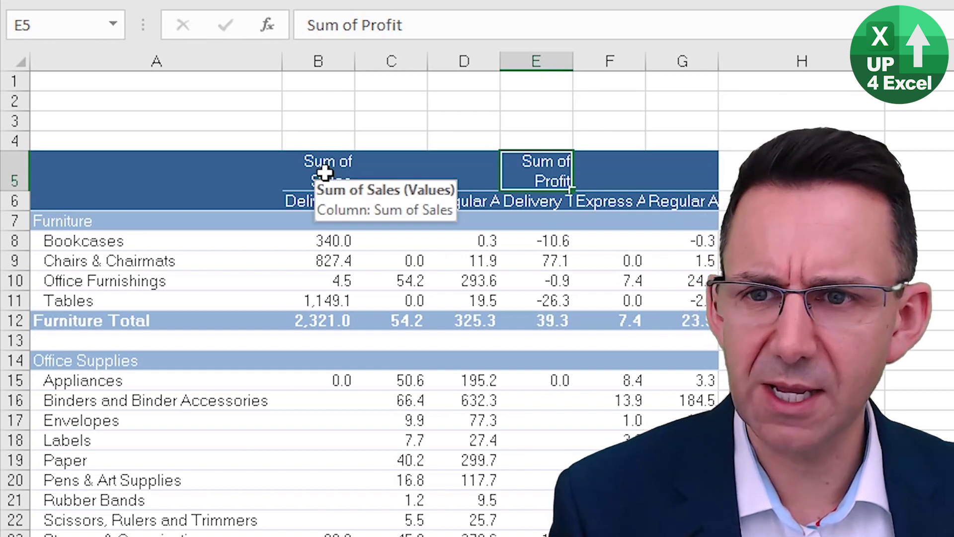
Insert a blank row at row 2, above the pivot table.
left_click(325, 82)
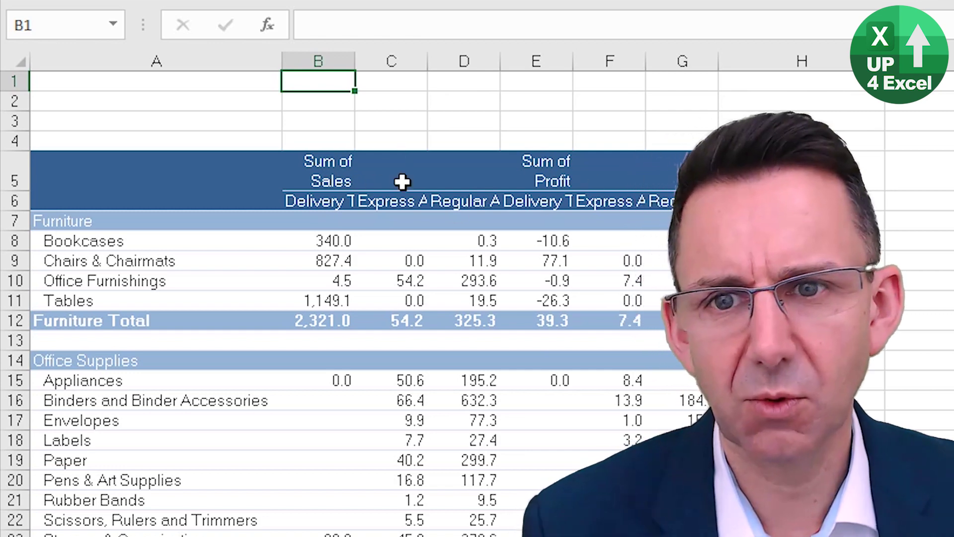
right_click(14, 101)
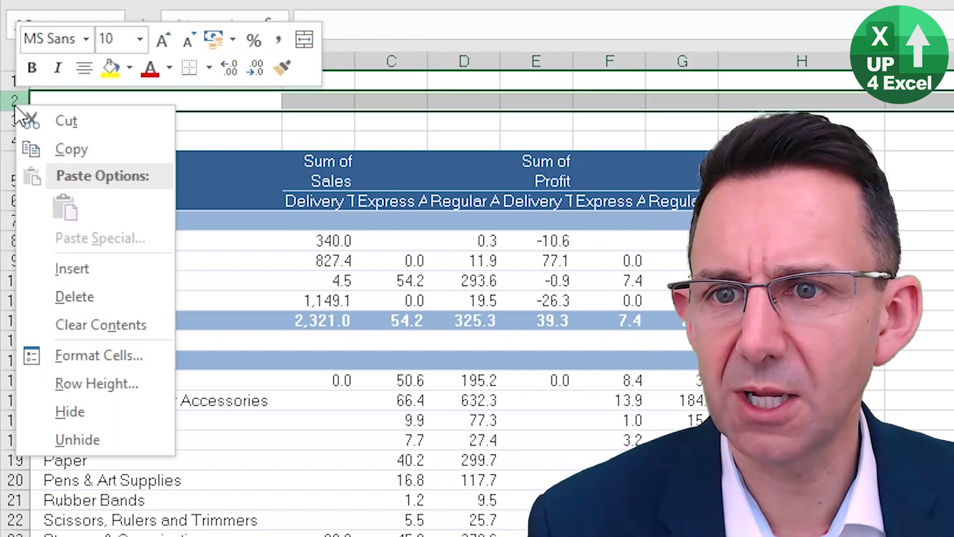
left_click(62, 265)
left_click(449, 262)
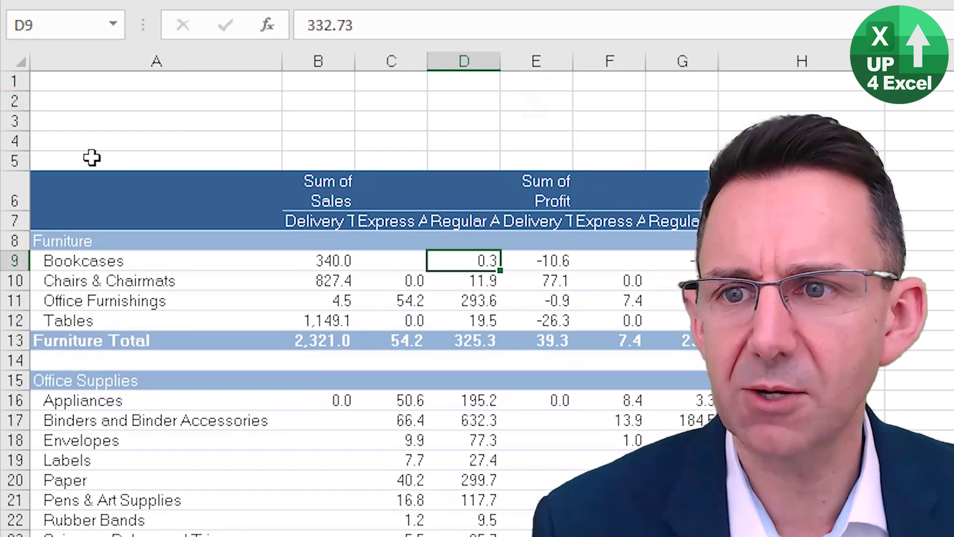
left_click_drag(14, 141, 17, 160)
left_click(79, 138)
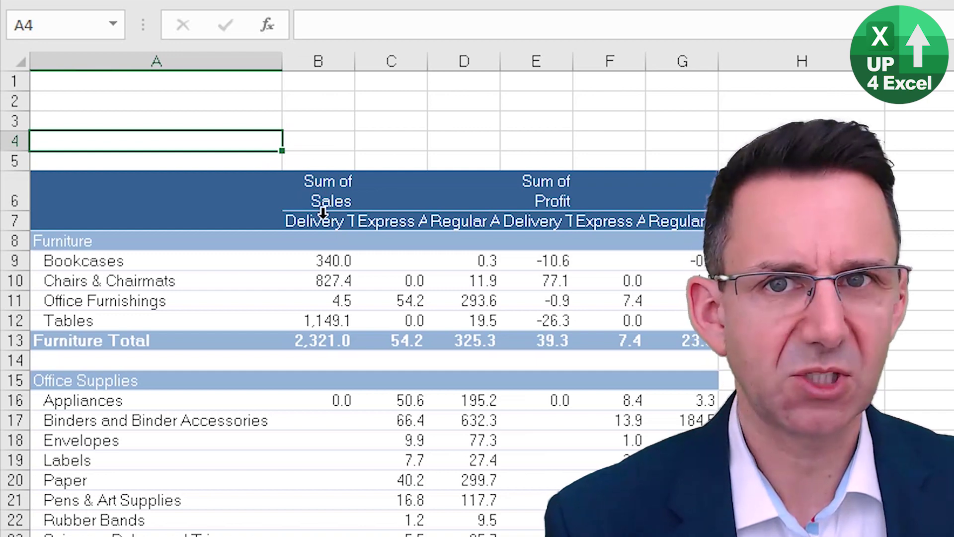
left_click(24, 192)
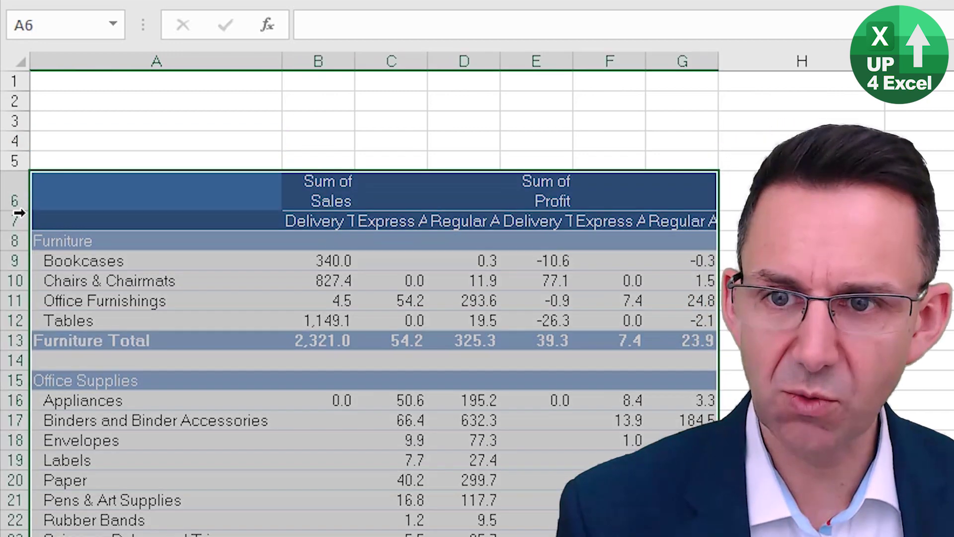
left_click_drag(328, 79, 328, 142)
Enter =IF(B6="",A1,B6) in B1 so that an empty pivot header takes the label from the cell before it.
left_click(328, 79)
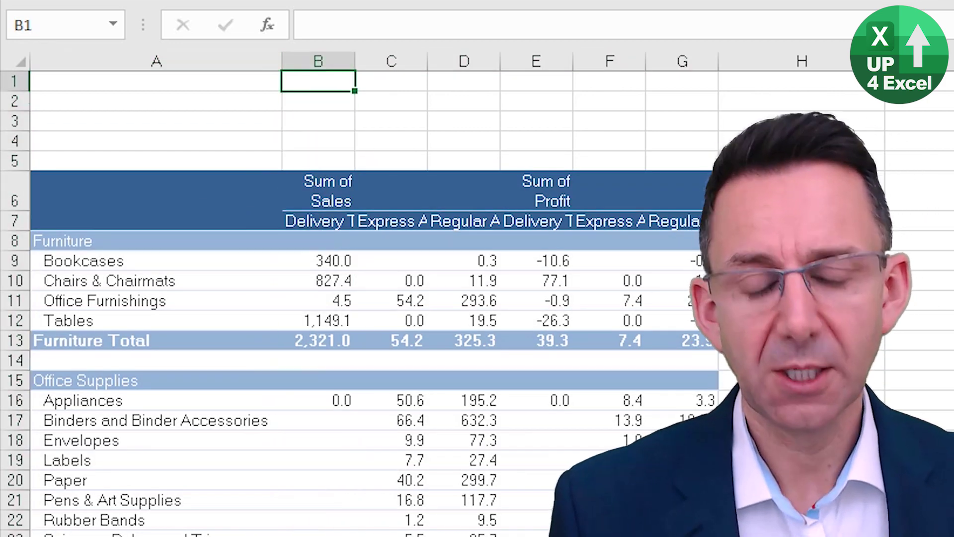
type("=if(")
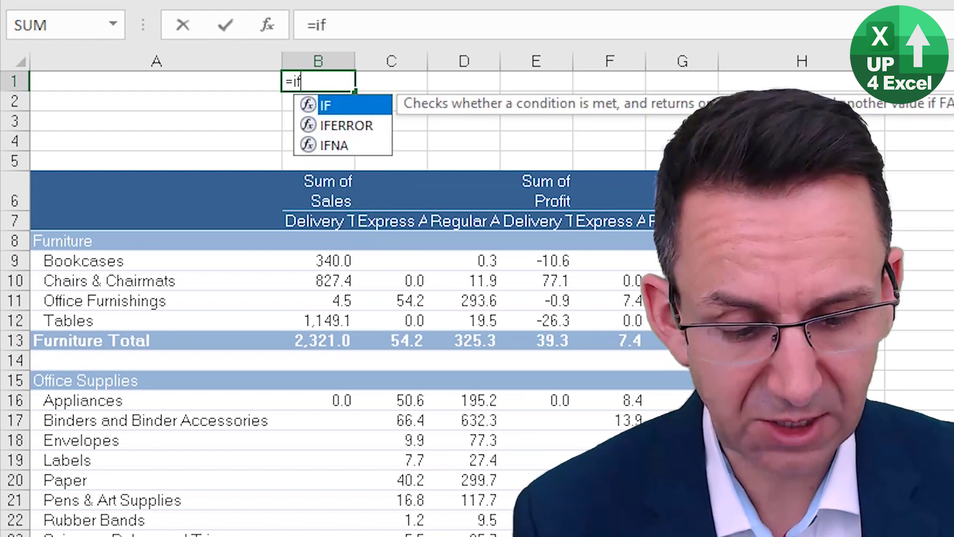
key("Down")
key("Down")
key("Down")
key("Down")
key("Down")
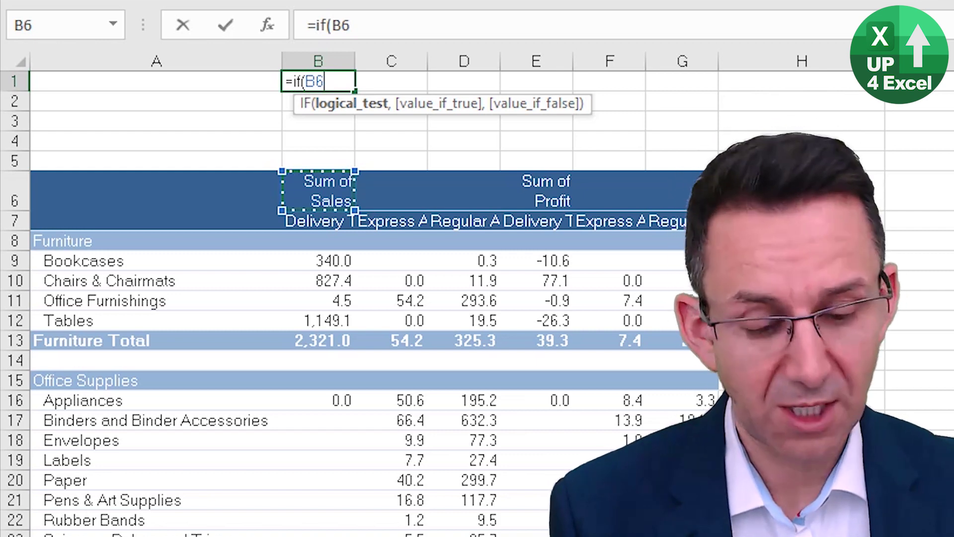
type("=")
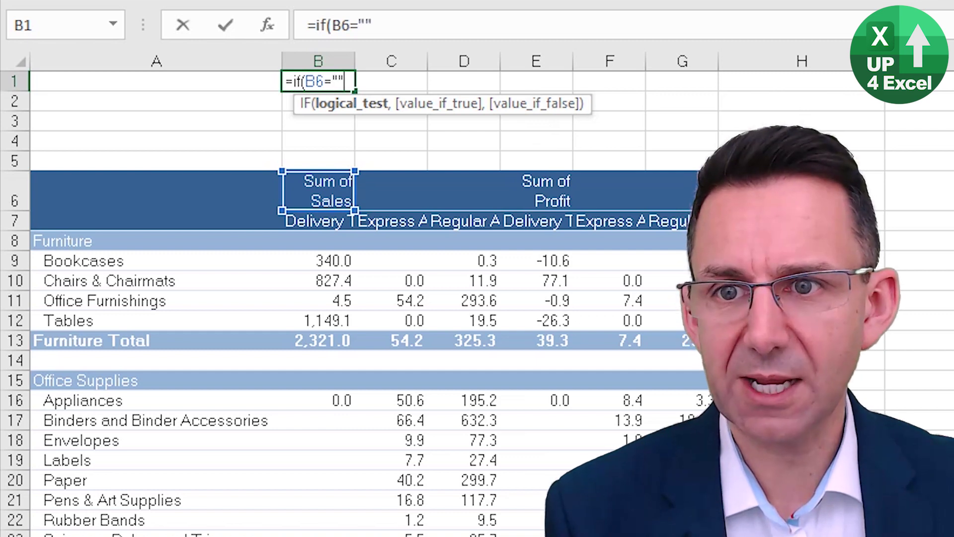
type("\"\",")
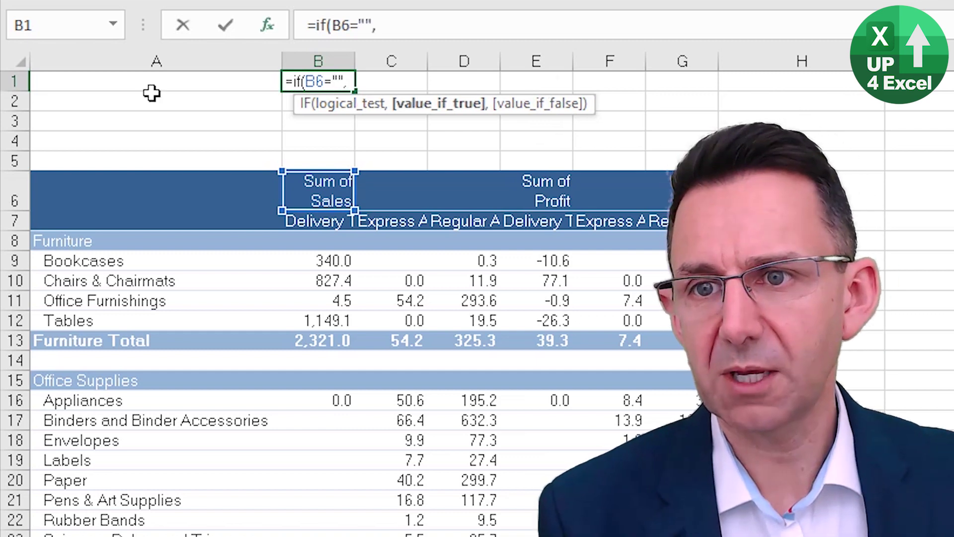
left_click(230, 83)
type(",")
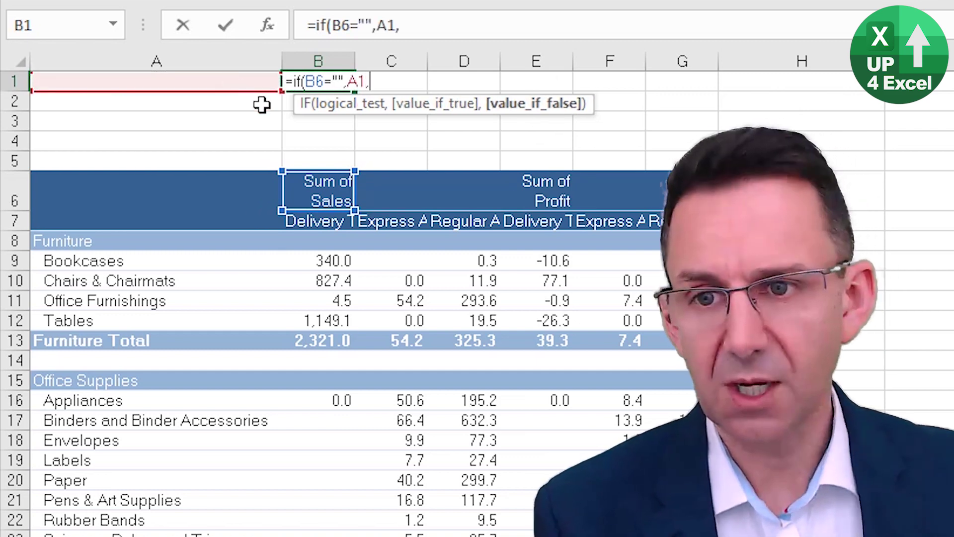
left_click(309, 193)
type(")")
key("Return")
key("Up")
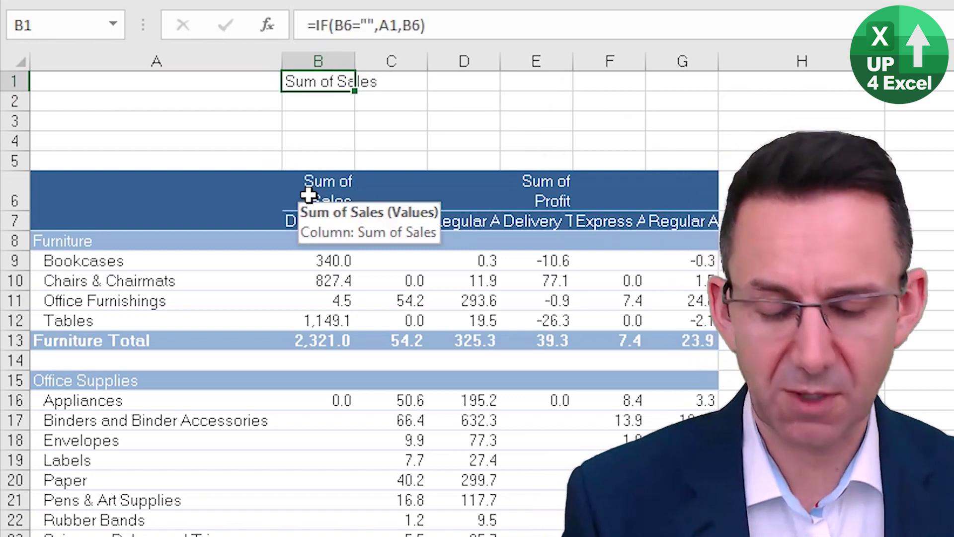
Copy the formula in B1 across row 1 through G1.
key("ctrl+c")
key("shift+Right")
key("shift+Right")
key("shift+Right")
key("shift+Right")
key("shift+Right")
key("ctrl+v")
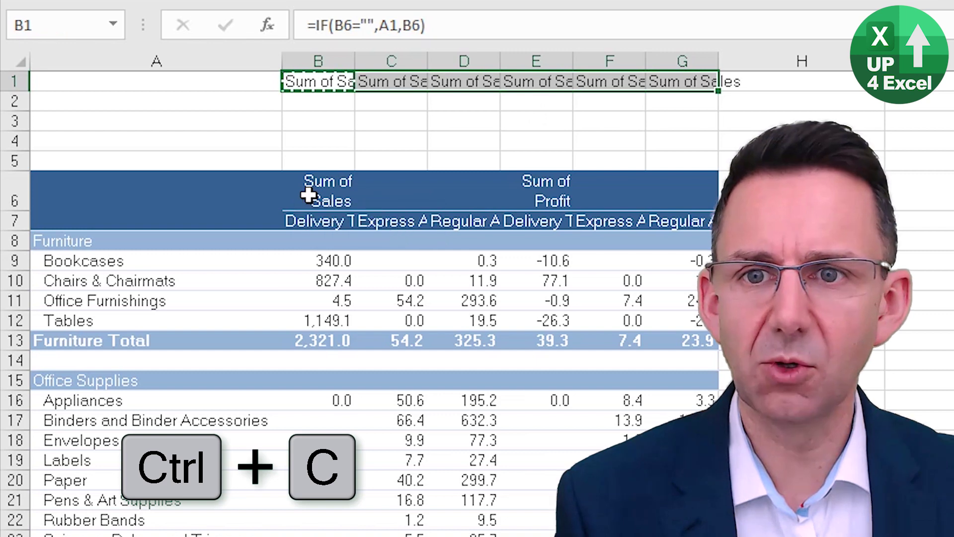
key("Escape")
Review the copied label formulas across row 1 from B1 to G1.
key("Left")
key("Right")
key("Right")
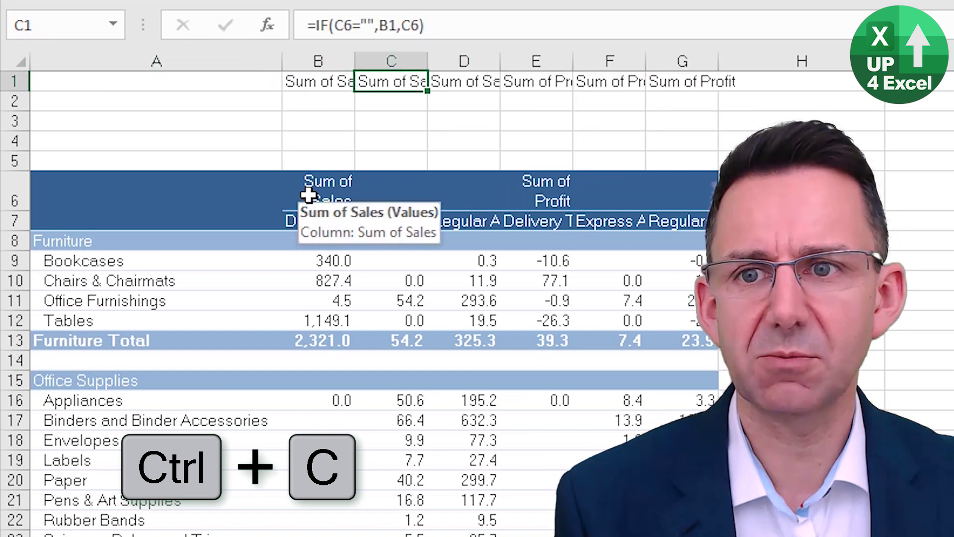
key("Right")
key("Right")
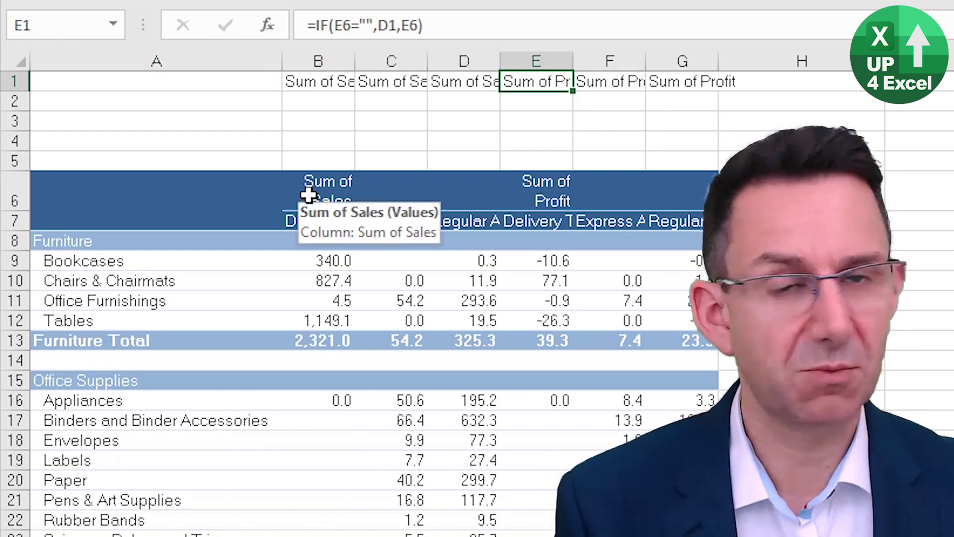
key("Right")
key("Right")
key("Down")
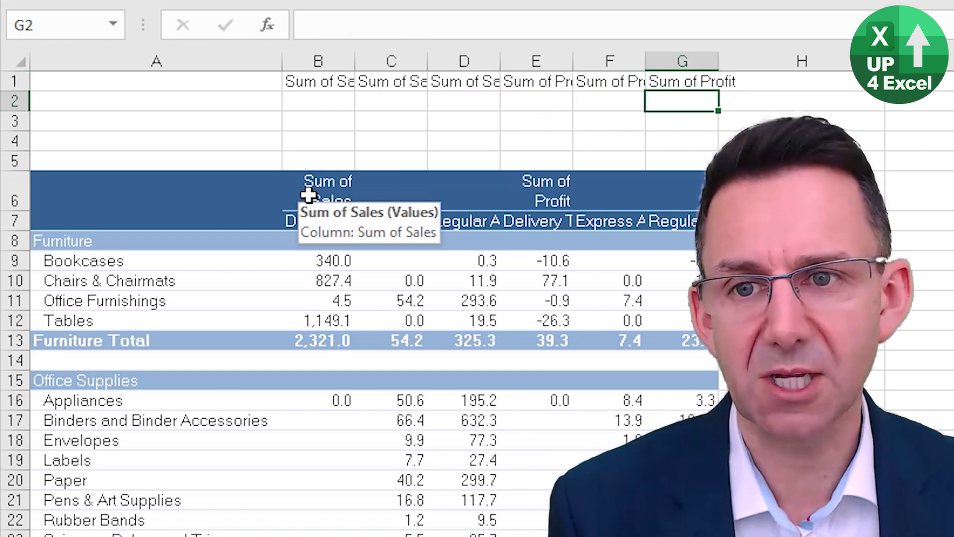
Copy the header formulas in B1:G1 down into B2:G2 to pull in the ship mode labels.
key("Left")
key("Left")
key("Up")
key("ctrl+shift+Right")
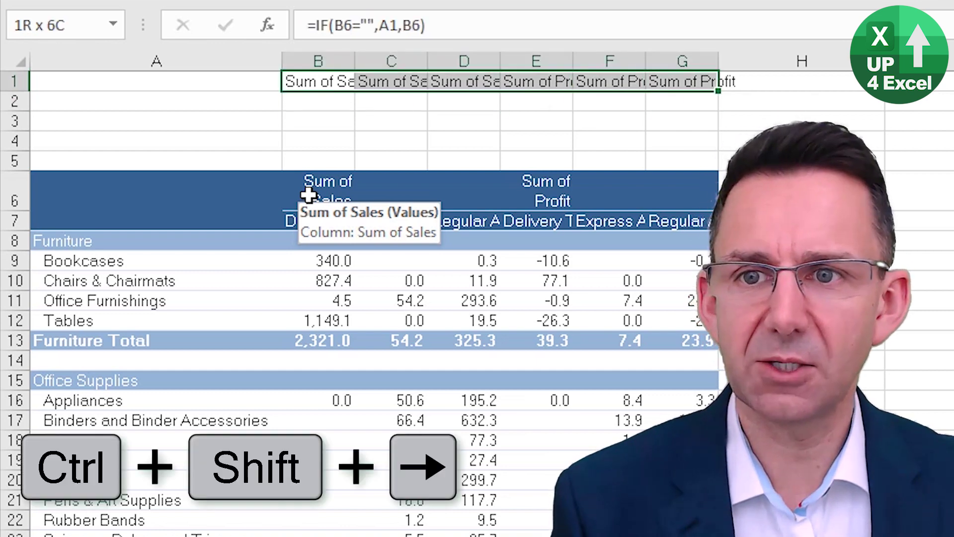
key("ctrl+c")
key("Down")
key("ctrl+v")
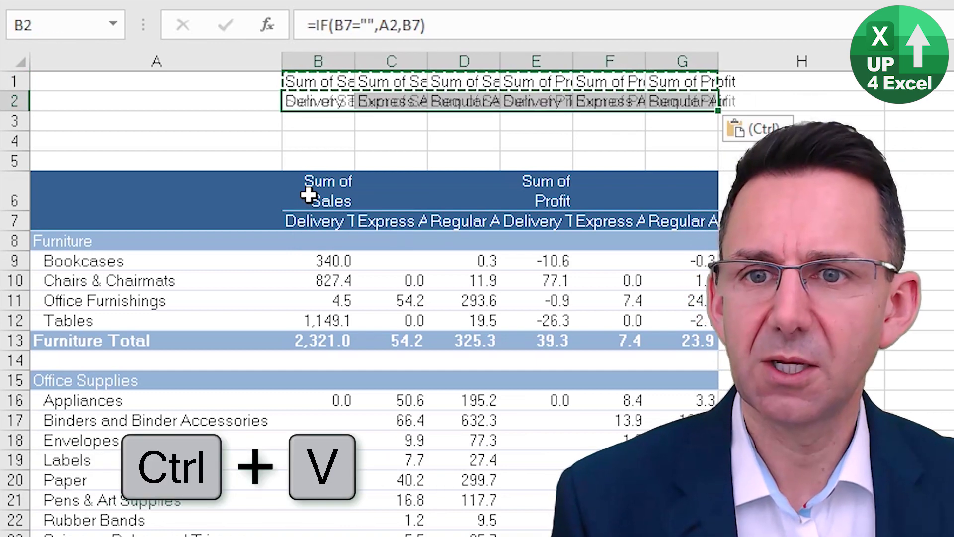
key("Down")
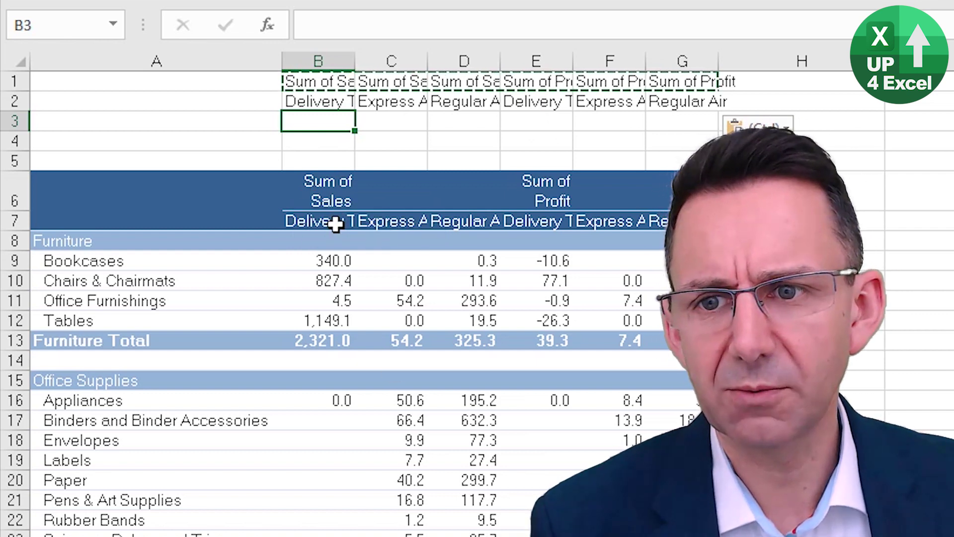
Wrap the text of the formula headers in B1:G2.
left_click_drag(334, 81, 677, 91)
key("alt+h")
key("w")
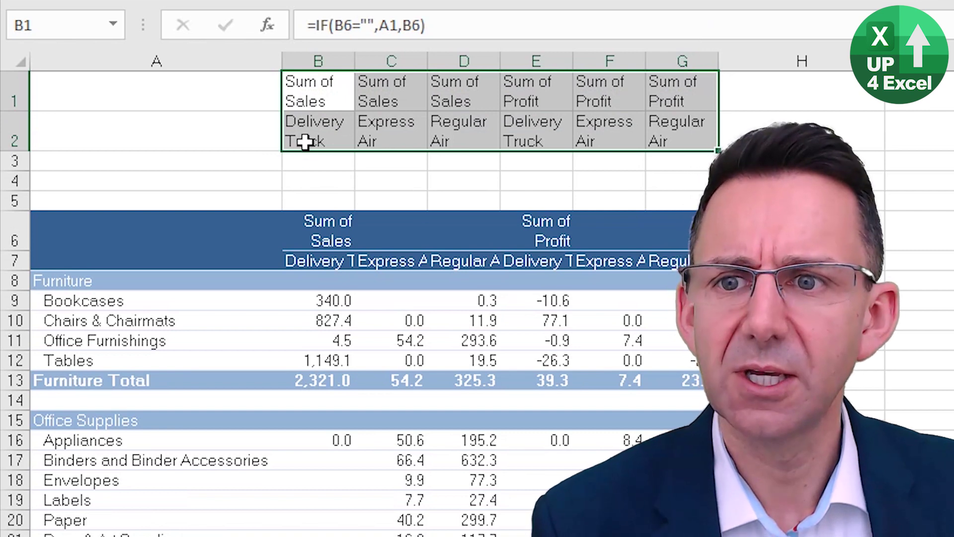
left_click(316, 160)
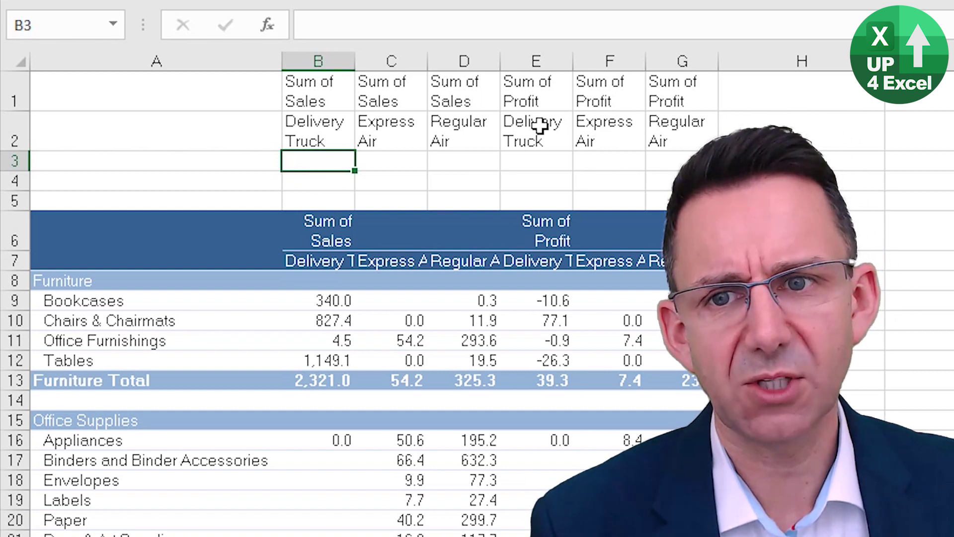
type("=")
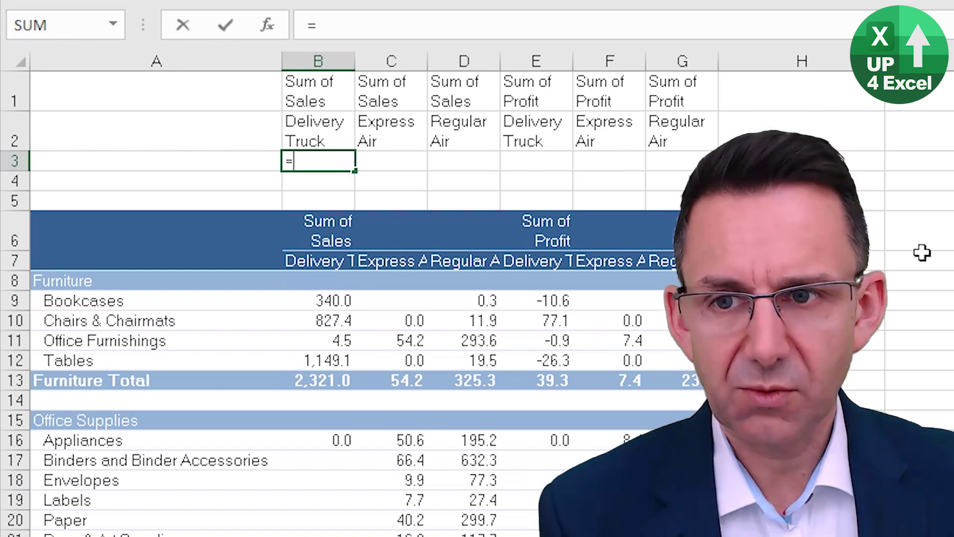
key("Escape")
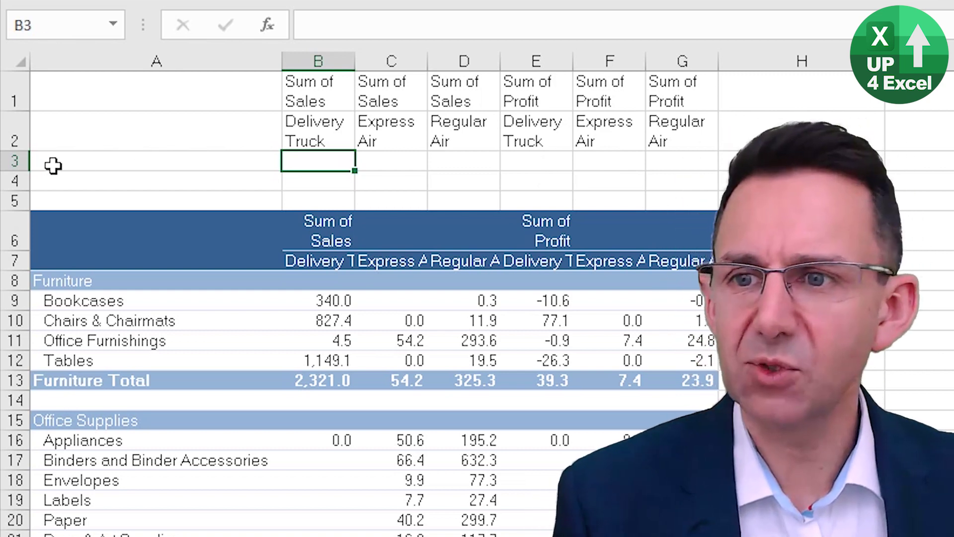
Insert three more blank rows at row 3, between the formula headers and the pivot table.
left_click_drag(10, 162, 15, 197)
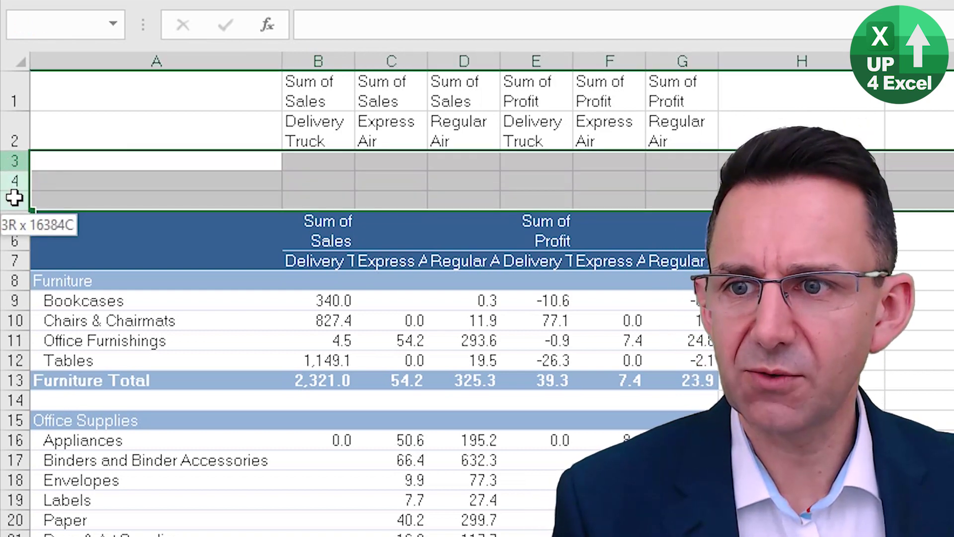
right_click(16, 199)
left_click(113, 370)
Enter =LEN(B1) in B3 to count the characters of the label in B1.
left_click(320, 162)
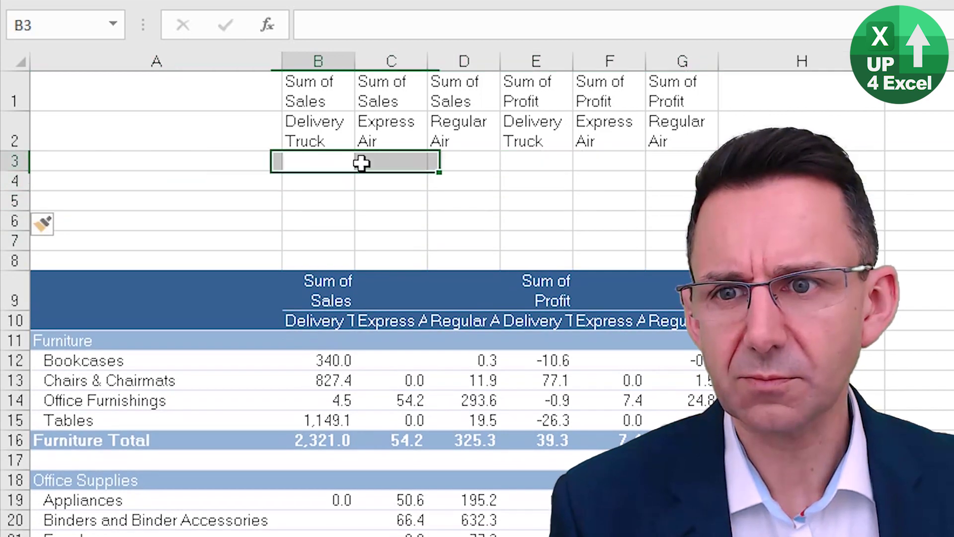
type("=len(")
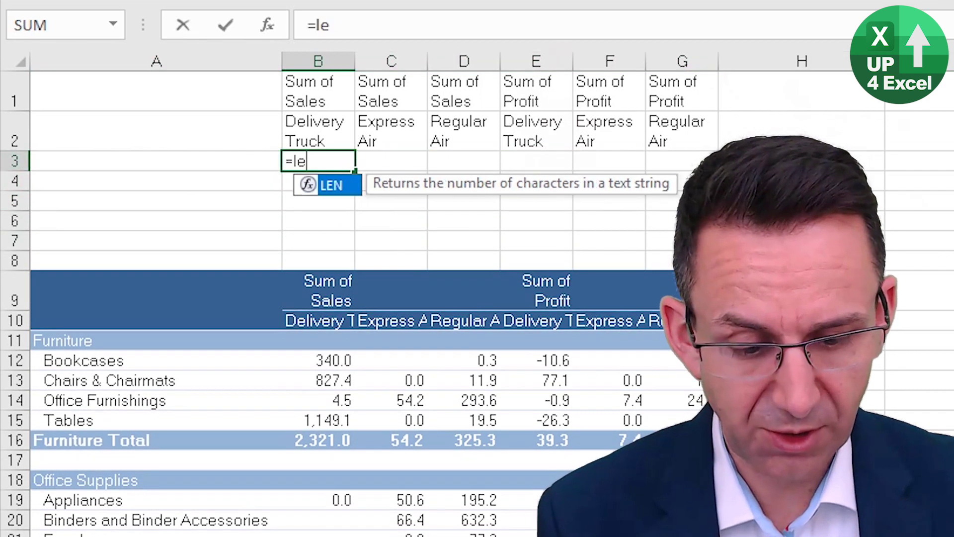
left_click(318, 91)
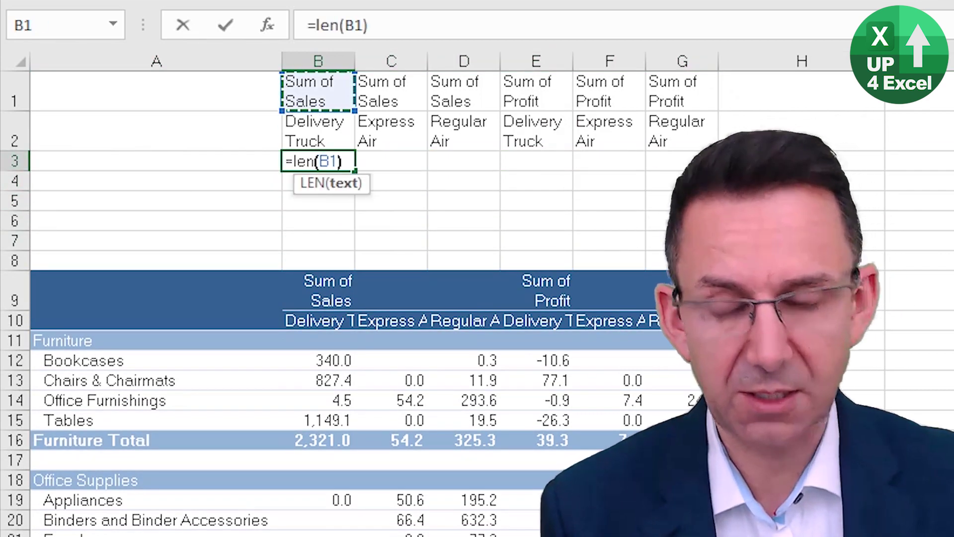
type(")")
key("Return")
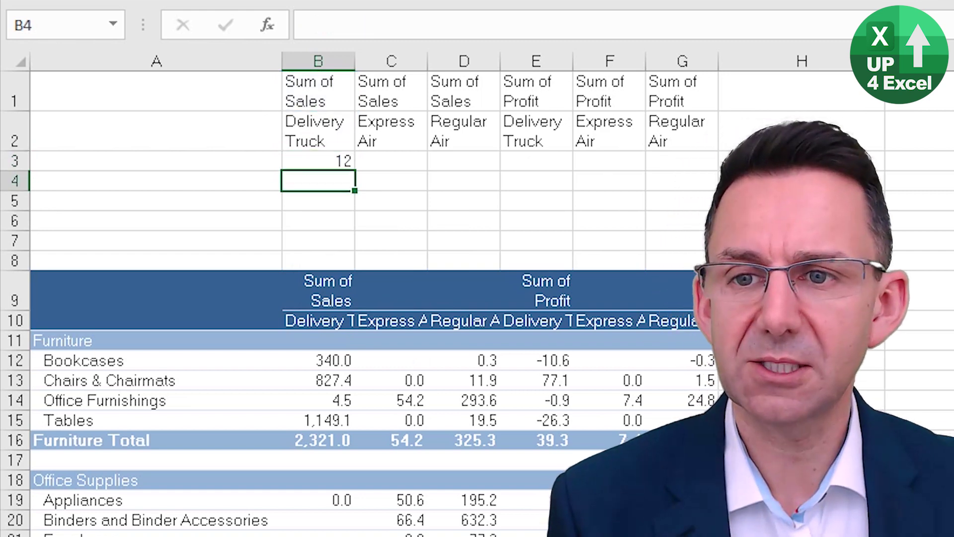
Copy the LEN formula in B3 across row 3 through G3.
left_click(319, 160)
key("ctrl+c")
key("shift+Right")
key("shift+Right")
key("shift+Right")
key("shift+Right")
key("shift+Right")
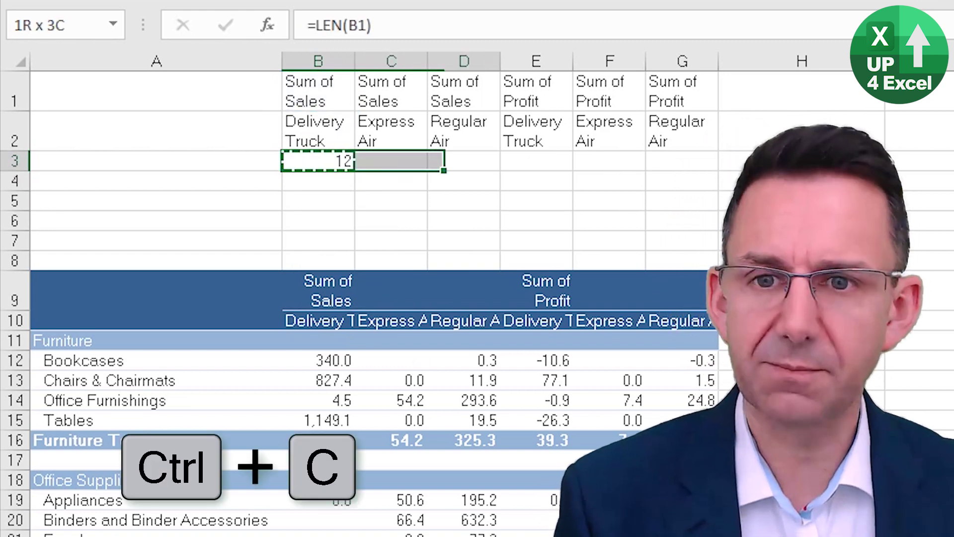
key("Return")
left_click(156, 161)
left_click(318, 161)
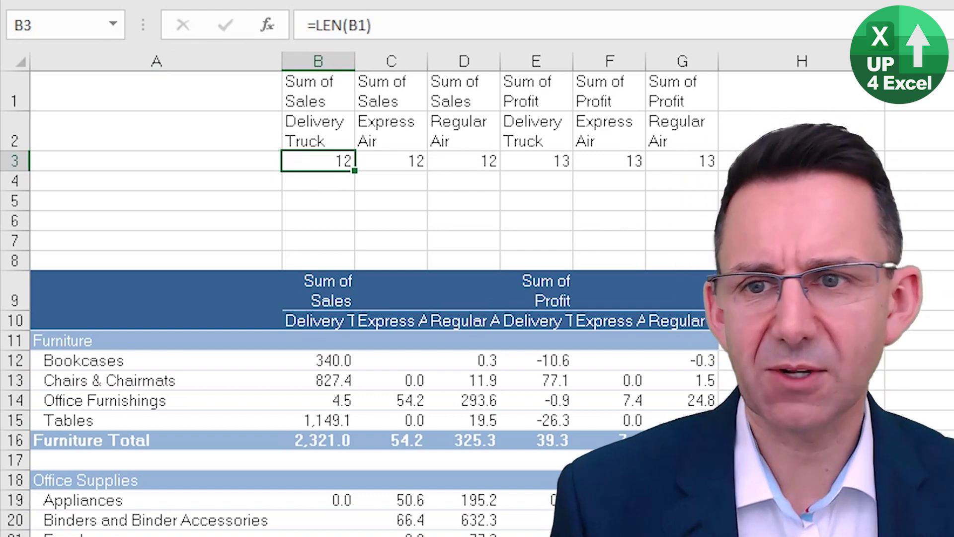
Enter =B3-7 in B4 to get the label length without the "Sum of " prefix.
double_click(318, 181)
type("=")
key("Up")
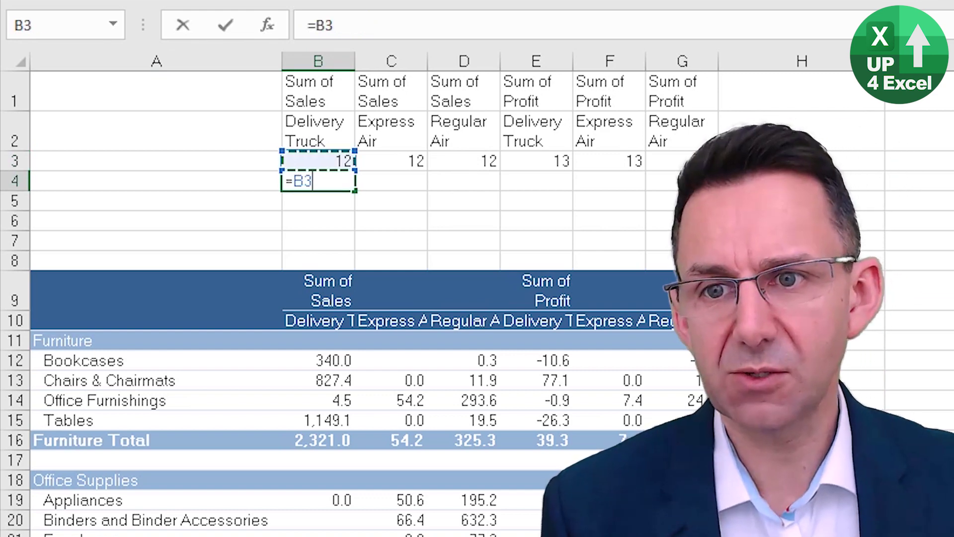
key("Return")
key("Up")
Copy the formula in B4 across row 4 through G4.
key("ctrl+c")
key("shift+Right")
key("shift+Right")
key("shift+Right")
key("shift+Right")
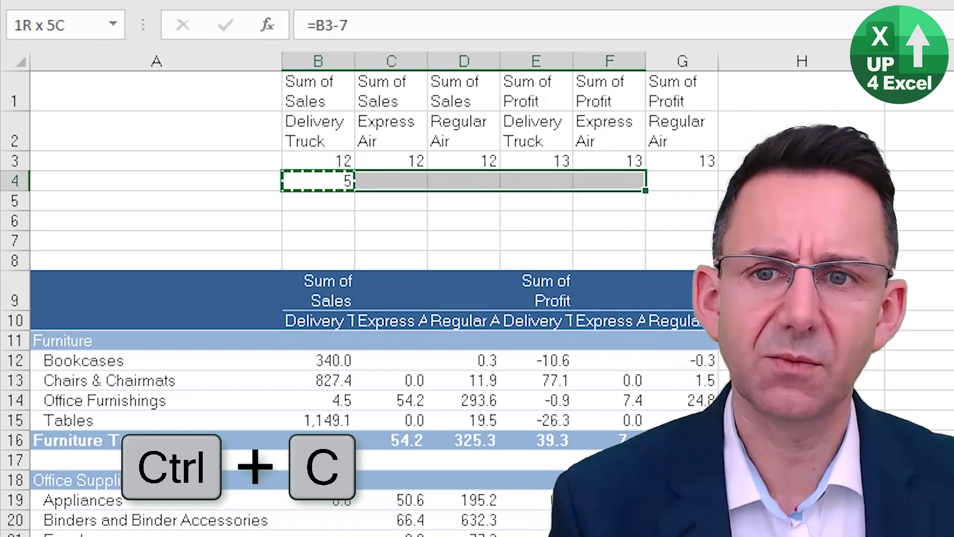
key("shift+Right")
key("Return")
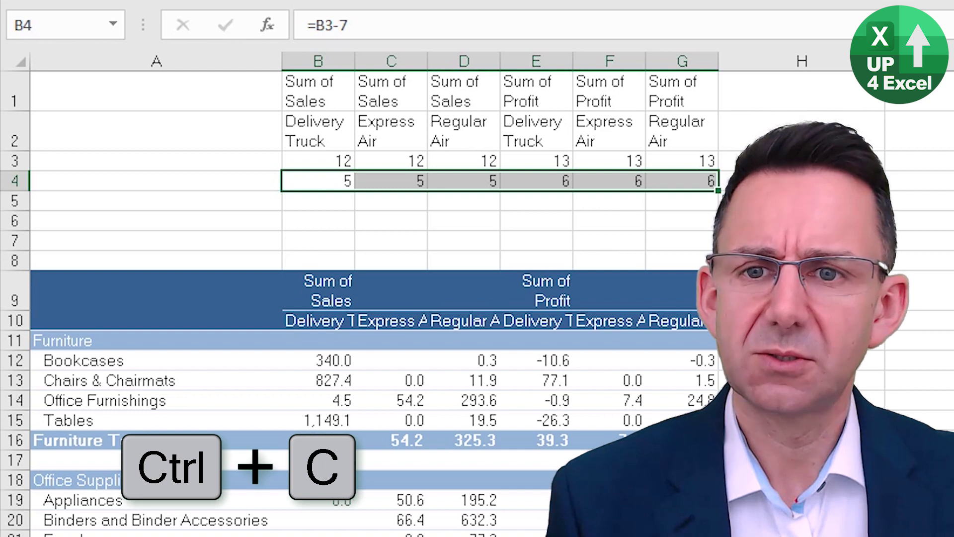
left_click(318, 200)
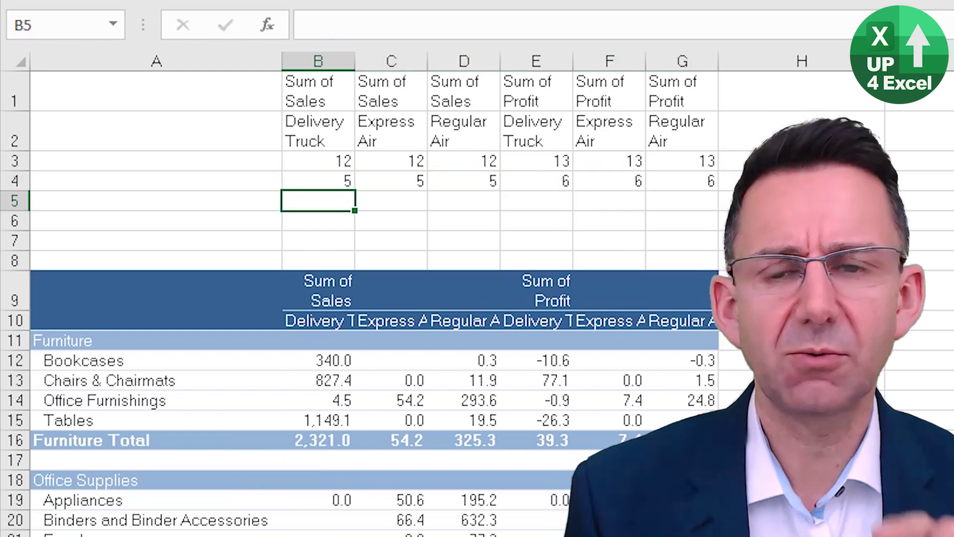
left_click(318, 180)
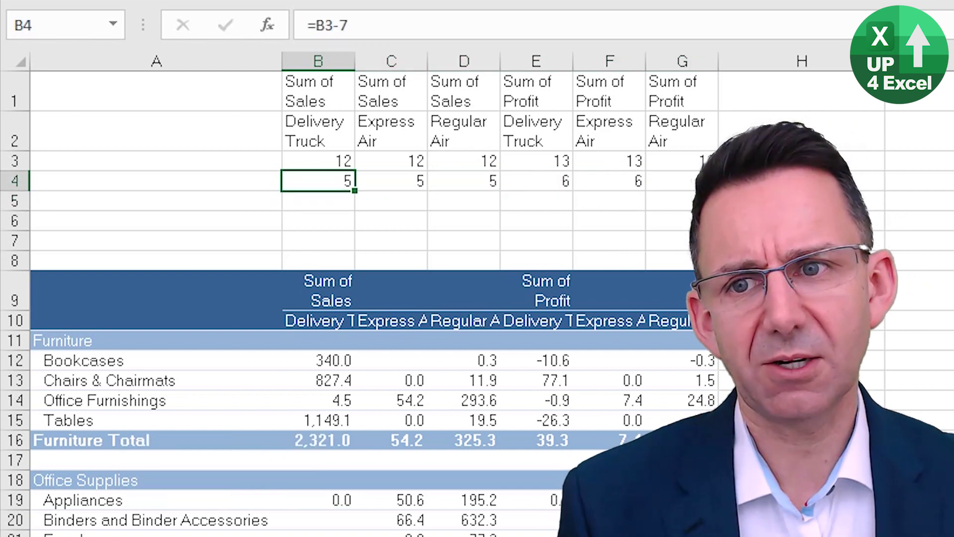
left_click(318, 160)
left_click(318, 91)
left_click(318, 180)
Enter =B2&" "&RIGHT(B1,B4) in B5 to combine the shipping mode with the measure name minus its "Sum of " prefix.
left_click(318, 200)
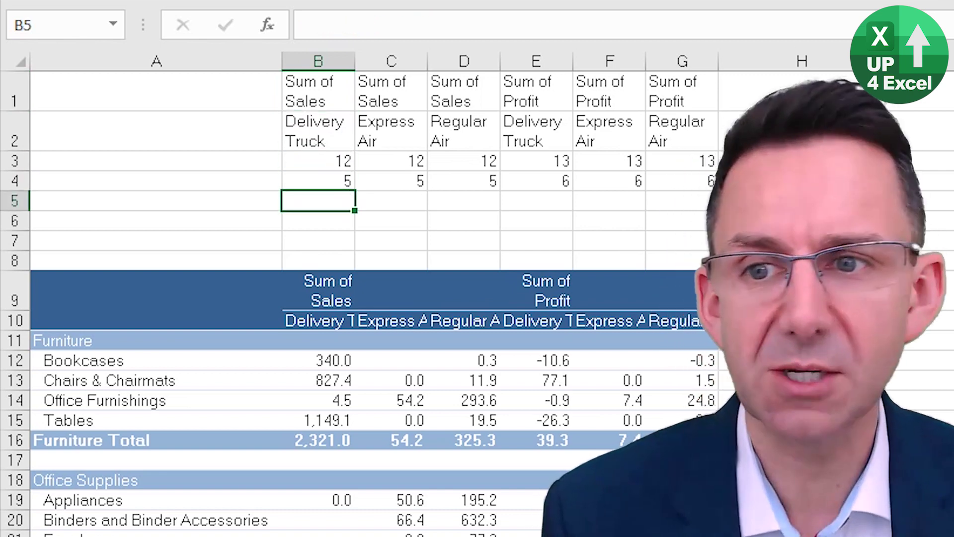
type("=")
key("Up")
key("Up")
key("Up")
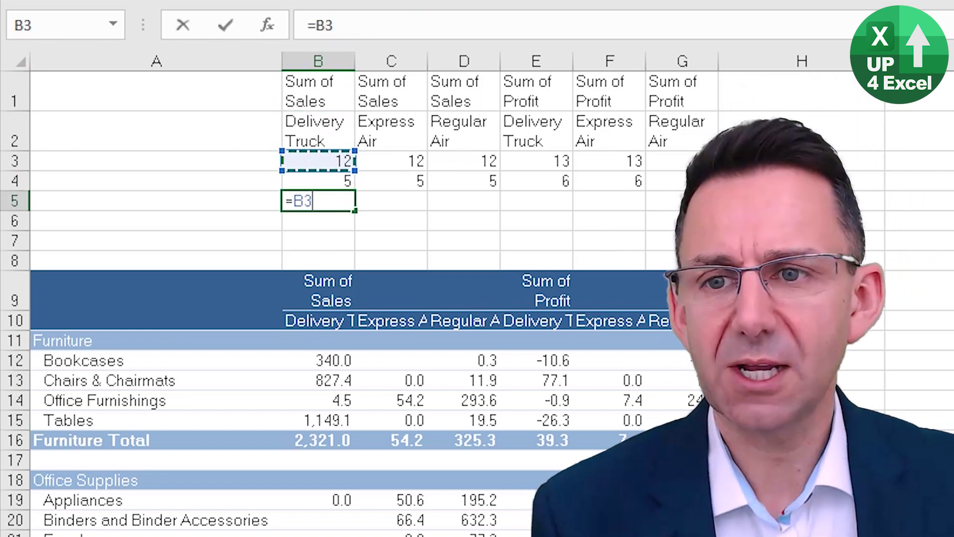
type("&")
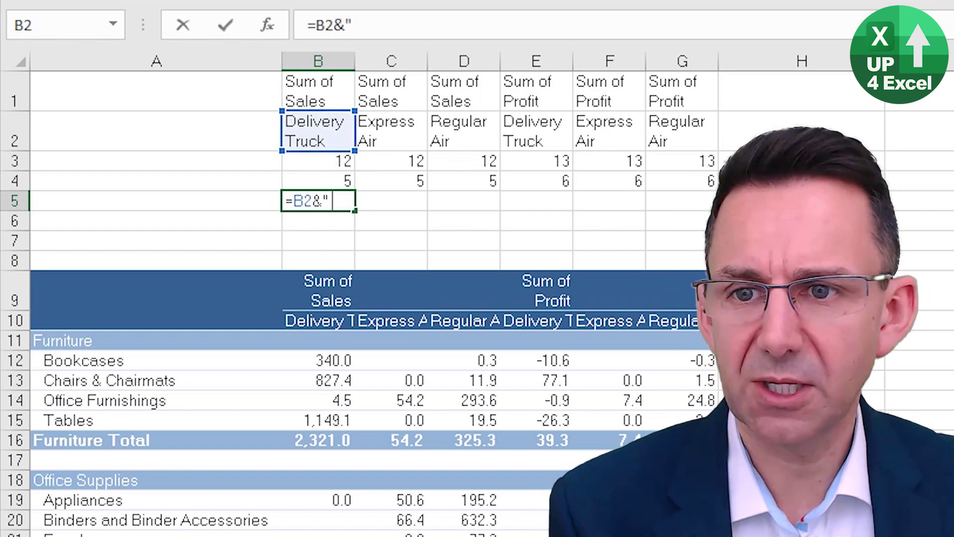
type("\" \"&right(")
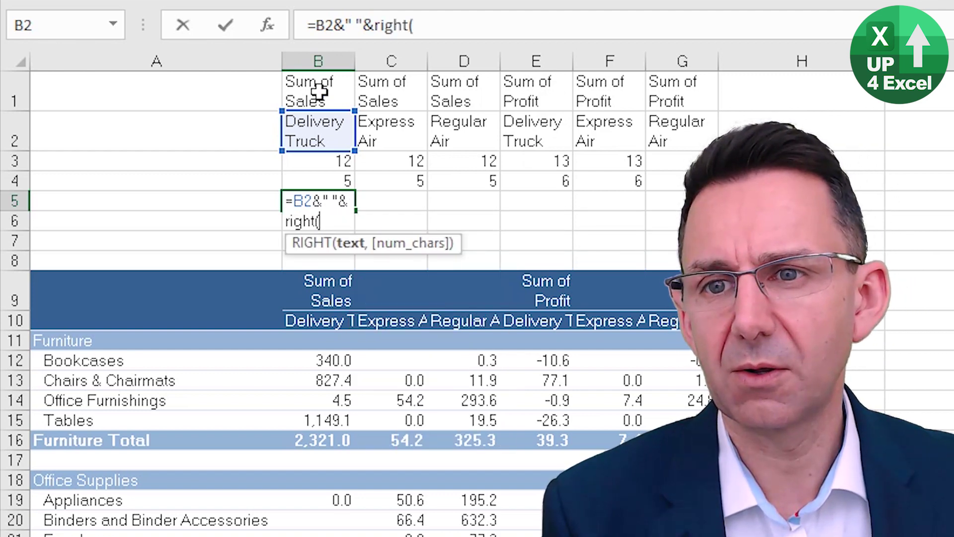
left_click(319, 91)
type(",")
left_click(338, 180)
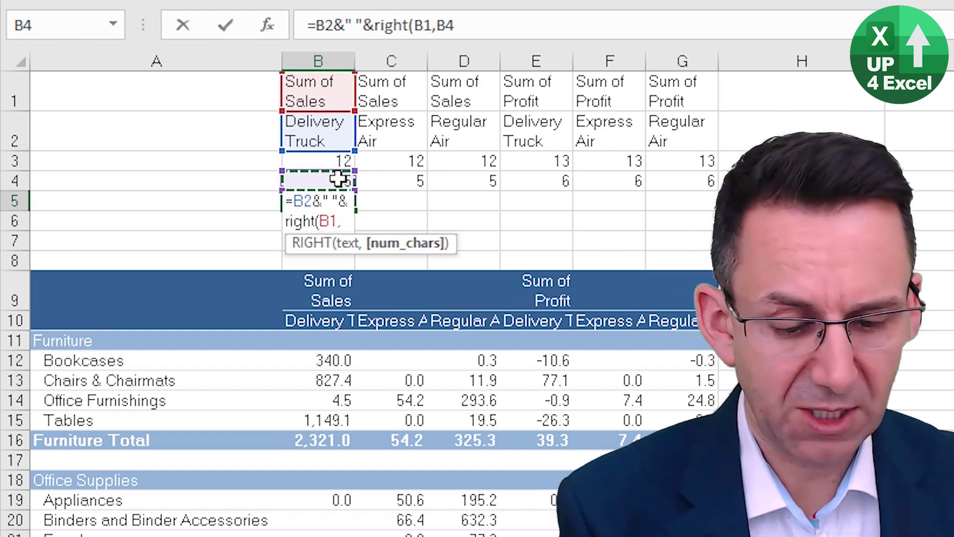
type(")")
key("Return")
key("Up")
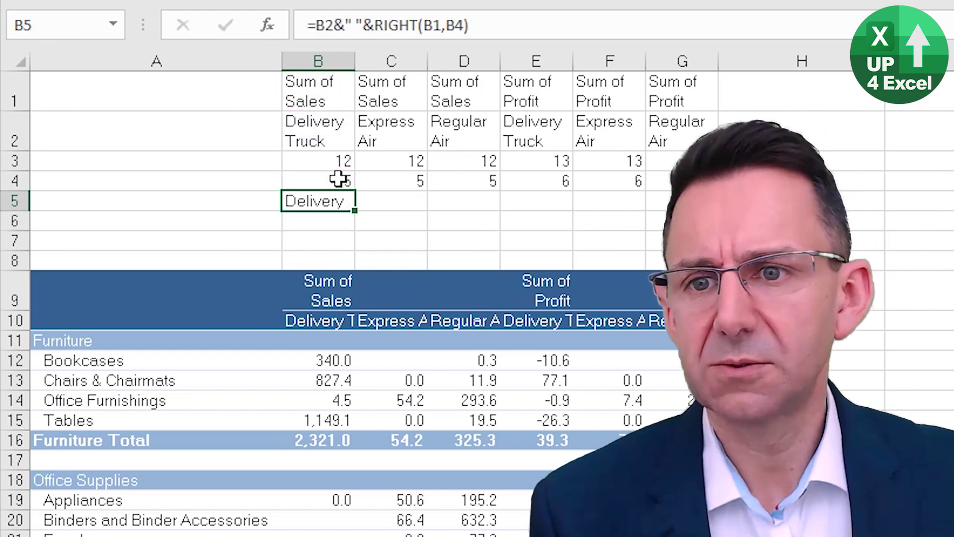
Turn on text wrapping for B5 and copy its combined label formula across row 5 through G5.
left_click(666, 60)
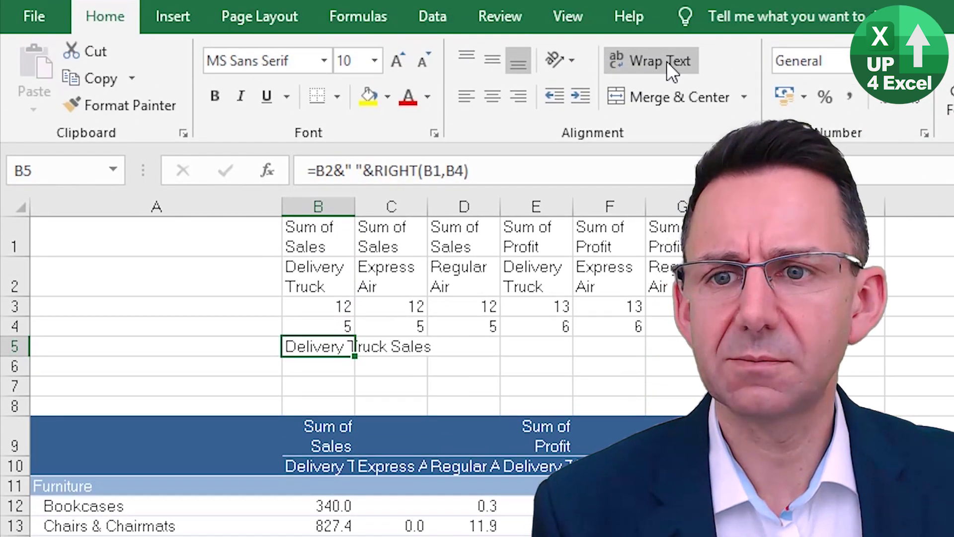
left_click(666, 61)
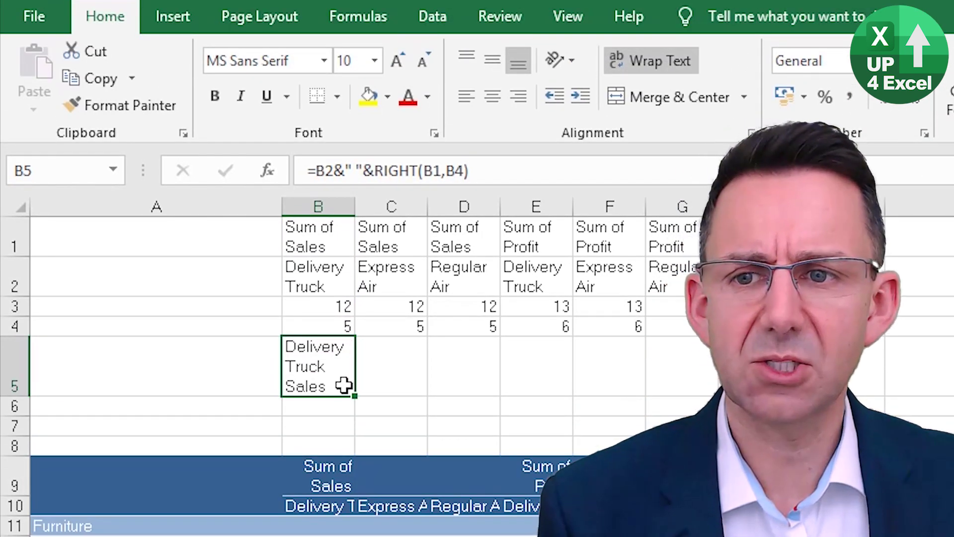
left_click_drag(356, 399, 706, 397)
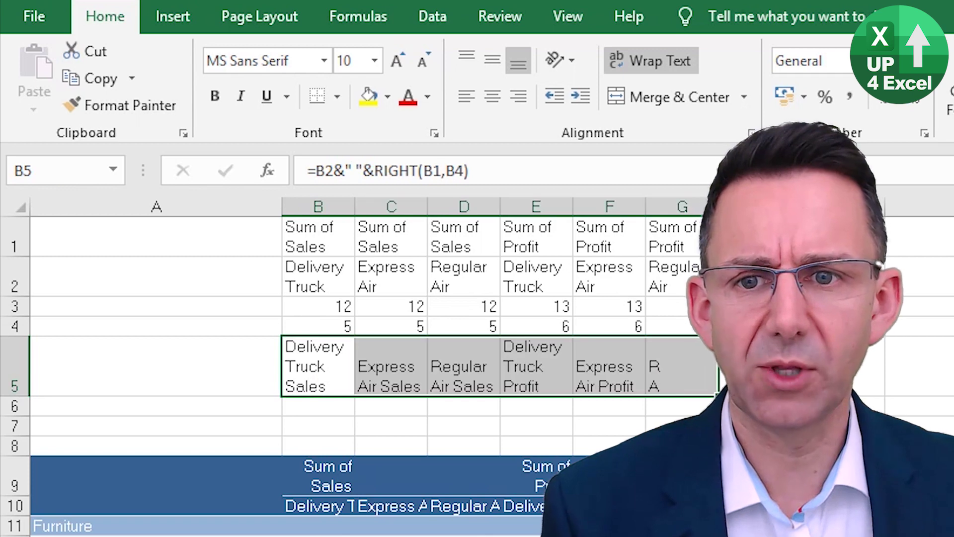
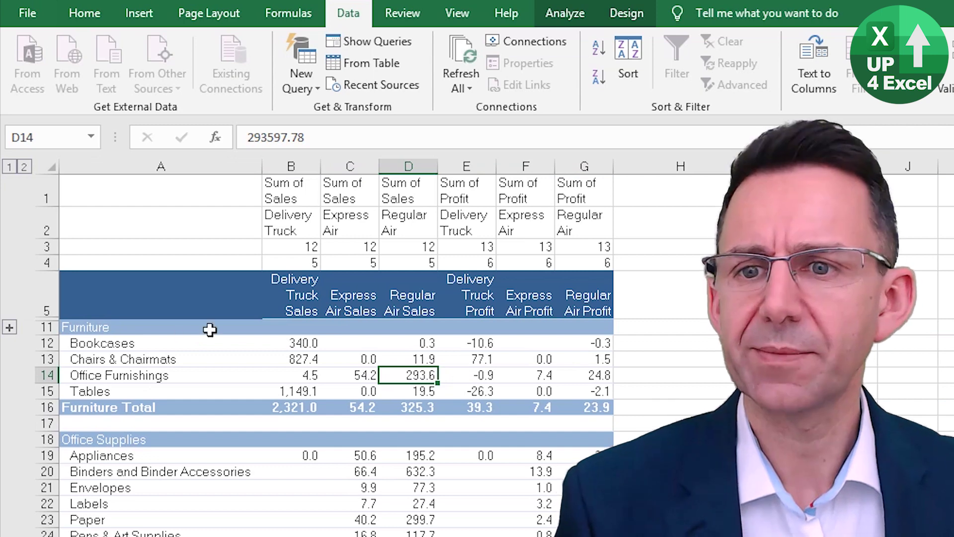
Expand grouped rows 6 to 10 to compare the custom header in row 5 with the original pivot headers, and collapse them again.
left_click(341, 260)
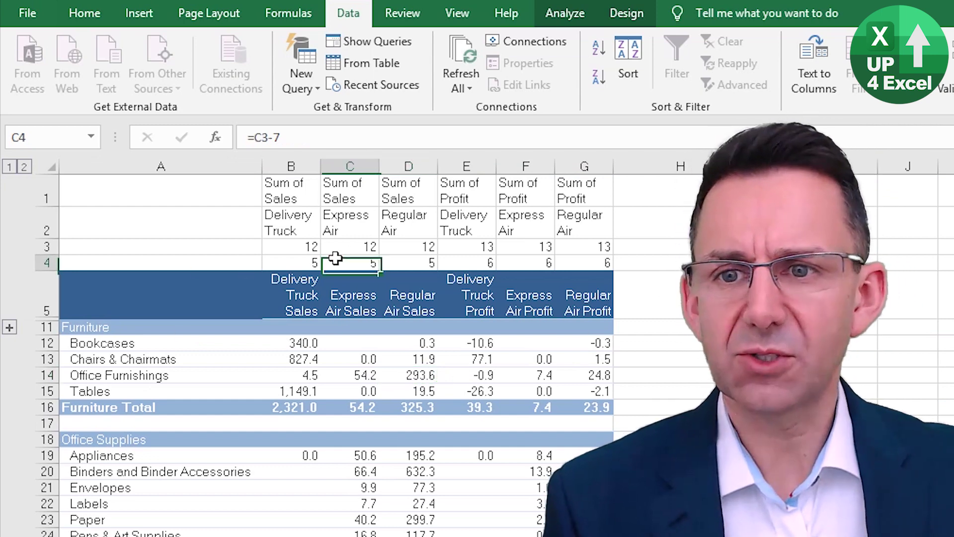
left_click(9, 328)
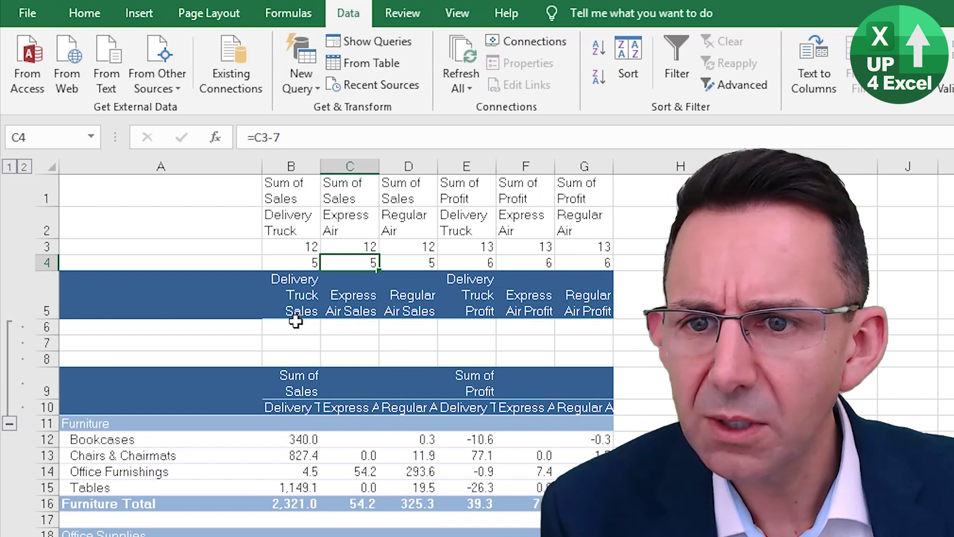
left_click(300, 303)
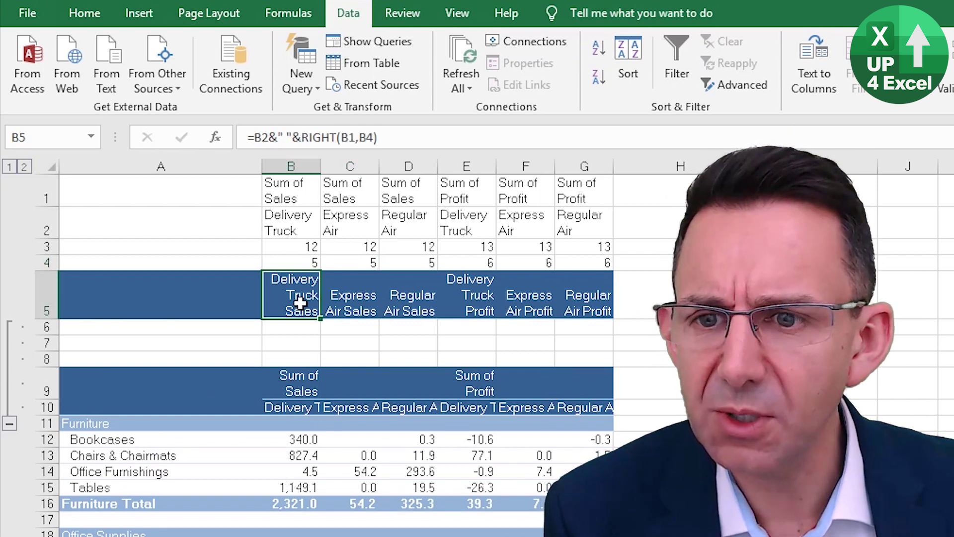
left_click(72, 16)
left_click(95, 85)
left_click(205, 278)
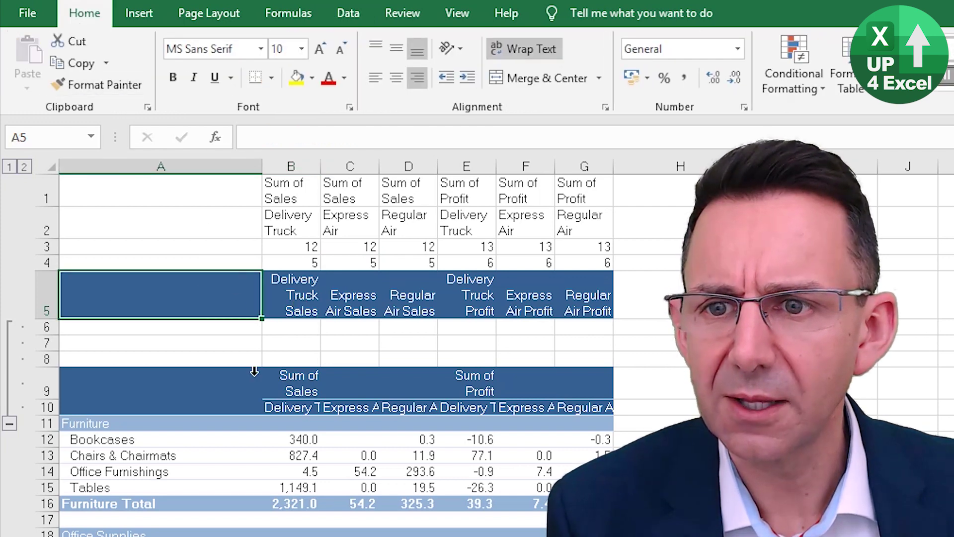
left_click_drag(291, 359, 291, 343)
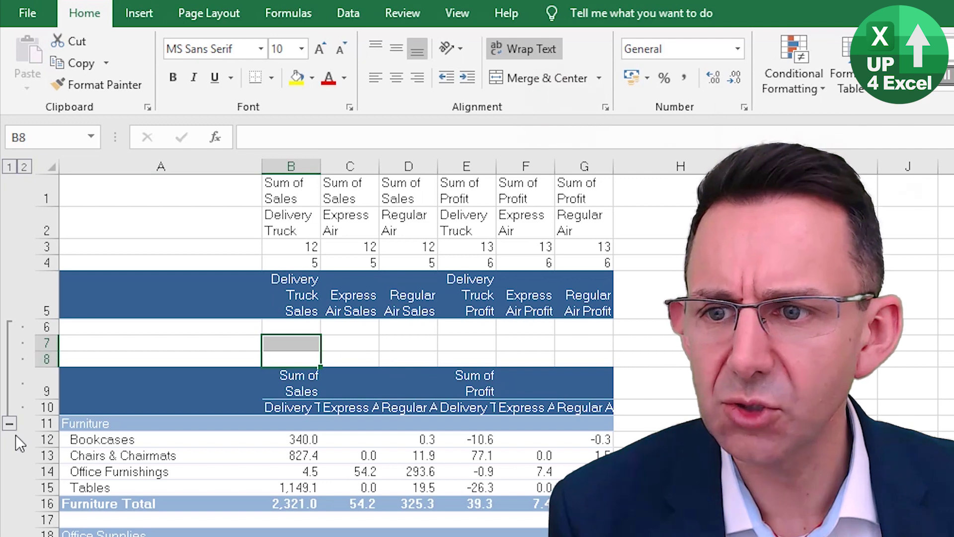
left_click(11, 420)
left_click(325, 388)
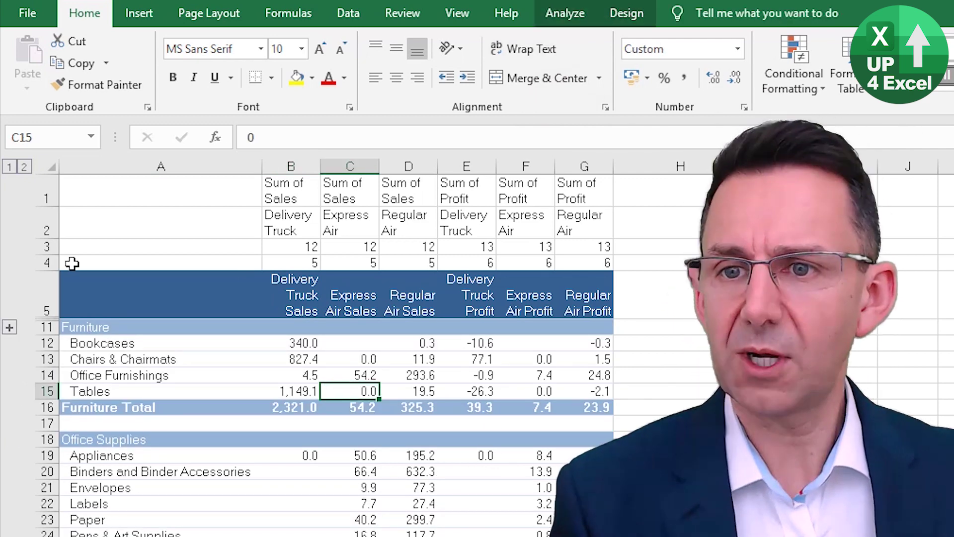
Group helper rows 1 to 4 and collapse the group so that the sheet starts with the custom header row.
left_click_drag(50, 262, 45, 187)
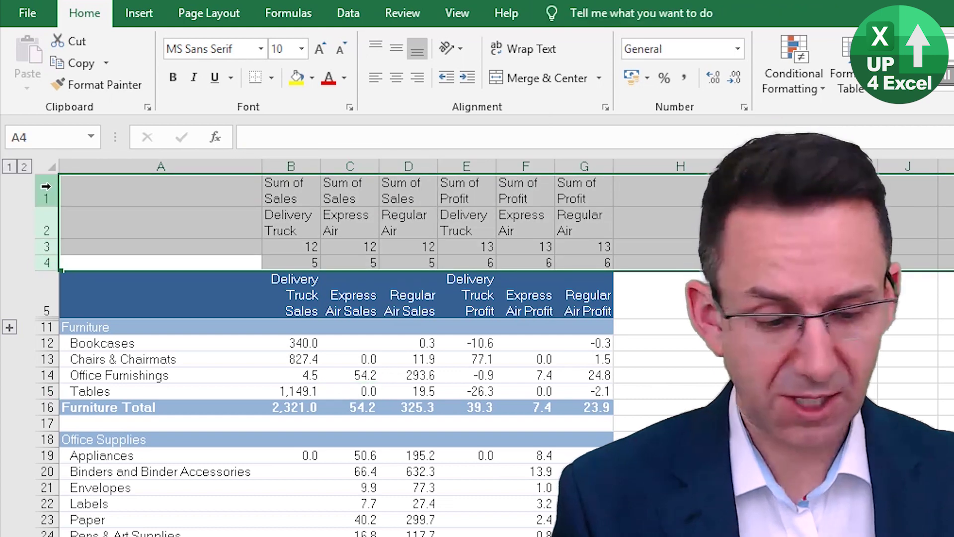
key("shift+alt+Right")
left_click(9, 310)
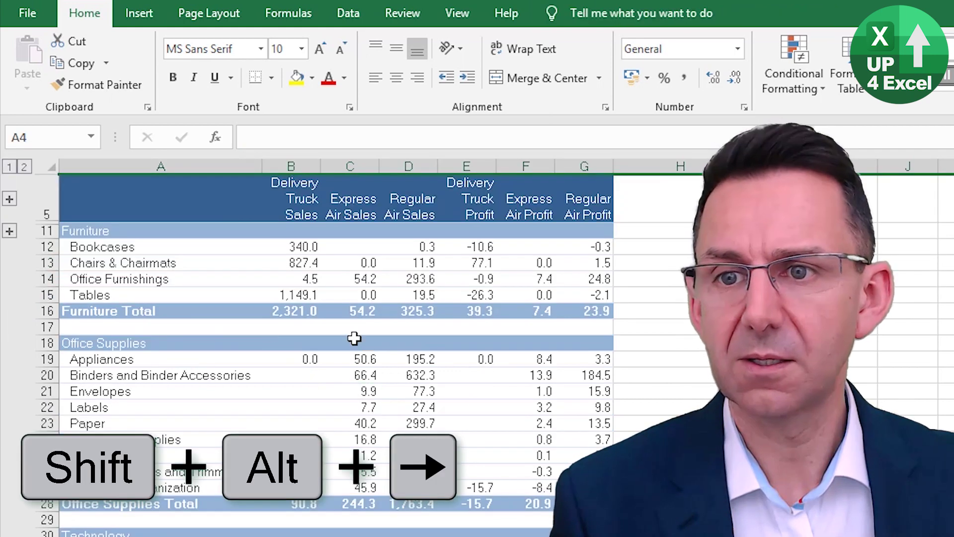
left_click(350, 328)
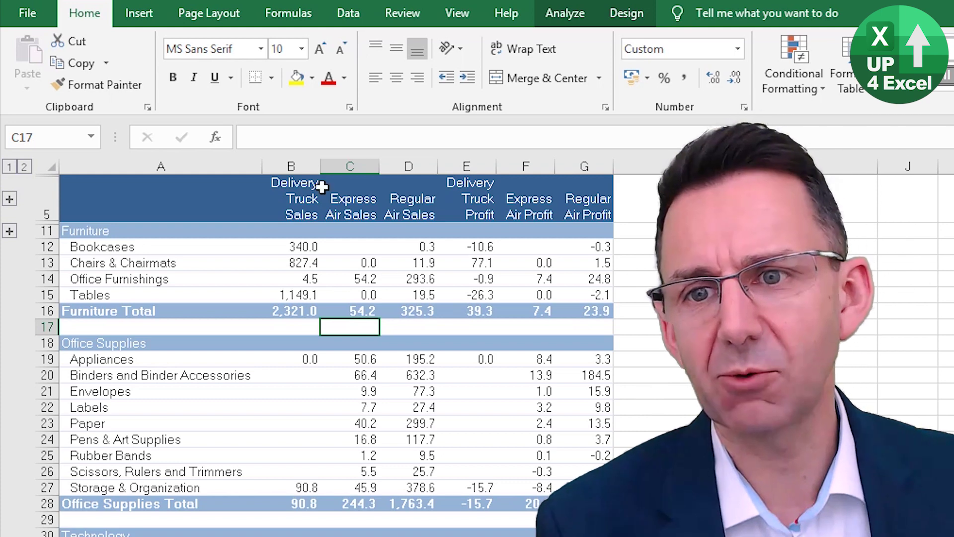
Refresh the pivot table beneath the custom header row.
right_click(368, 278)
left_click(454, 363)
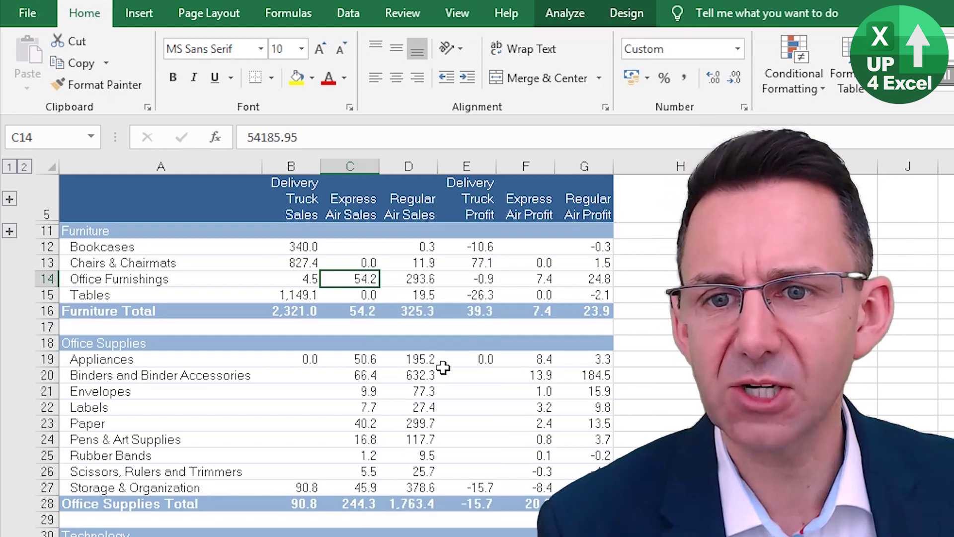
key("Left")
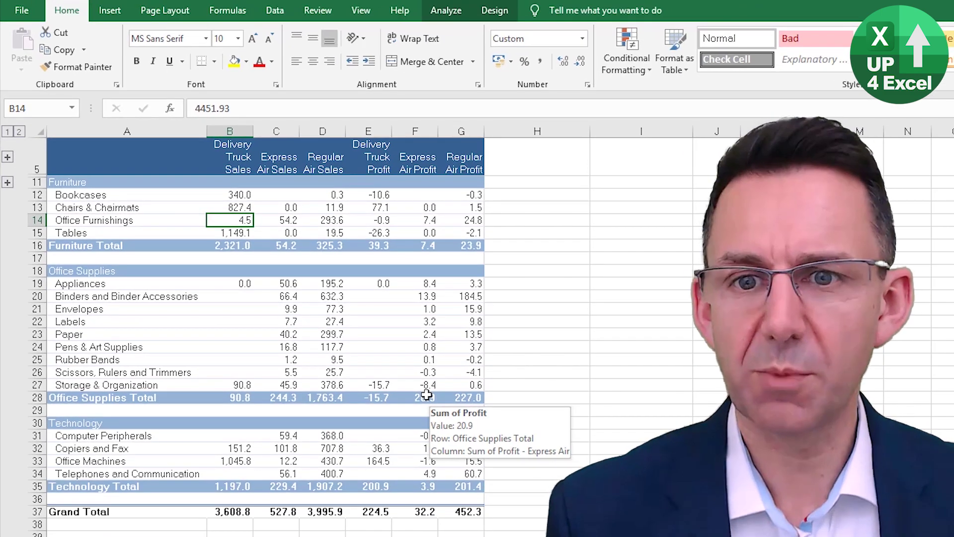
In the PivotTable options, enable a replacement for error values and set empty cells to show 0.
right_click(289, 208)
left_click(352, 420)
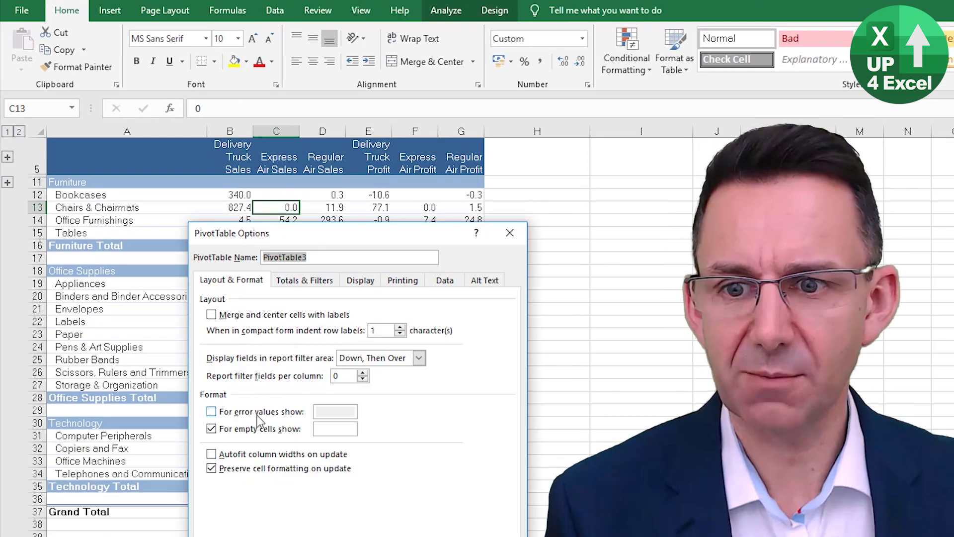
left_click(260, 416)
left_click(334, 413)
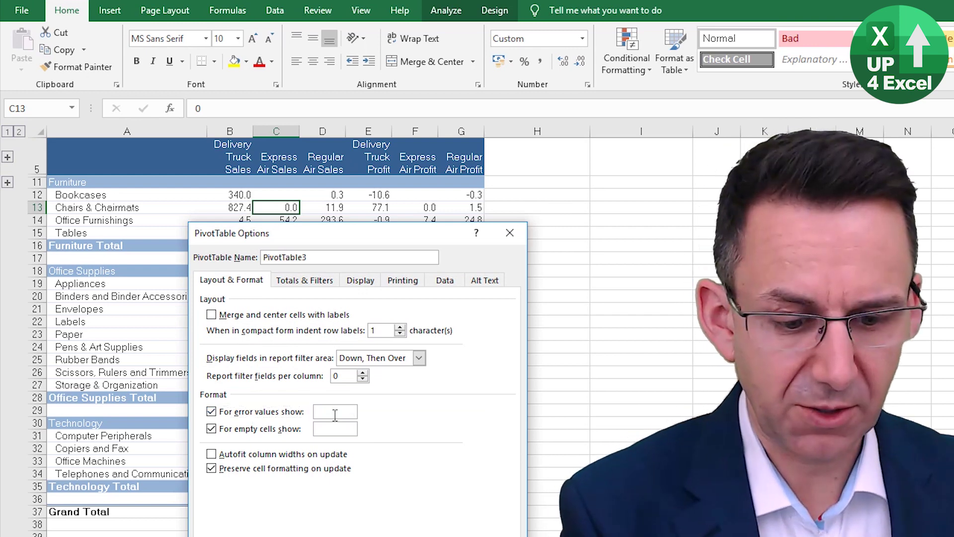
key("Return")
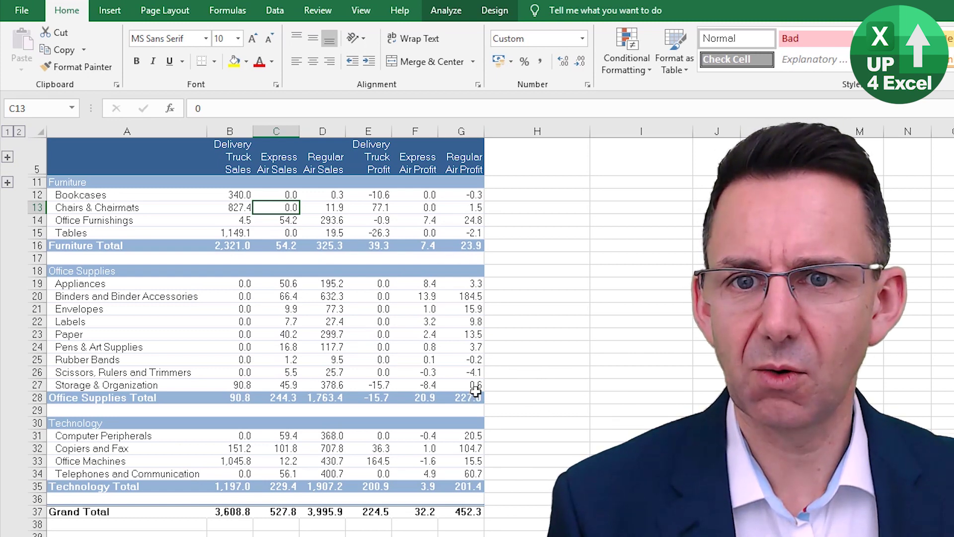
mouse_move(476, 382)
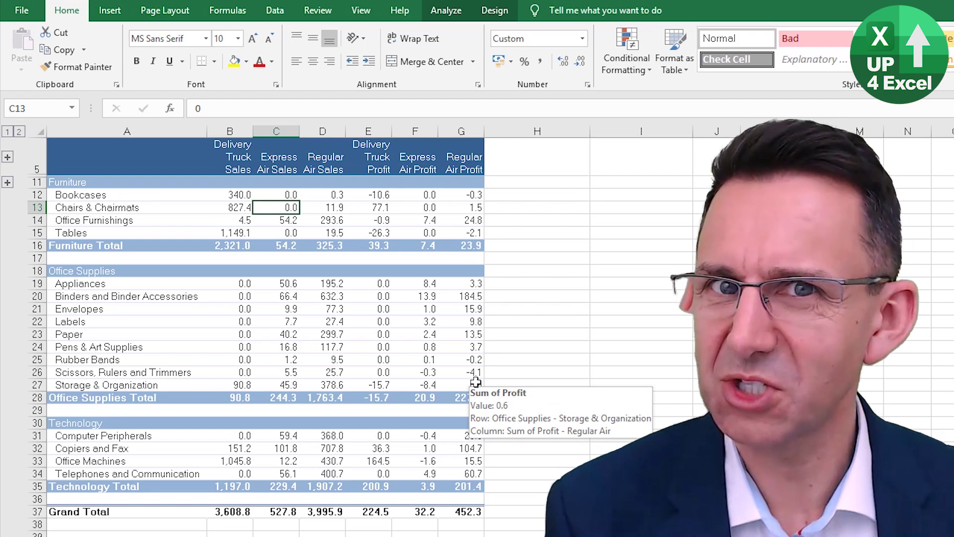